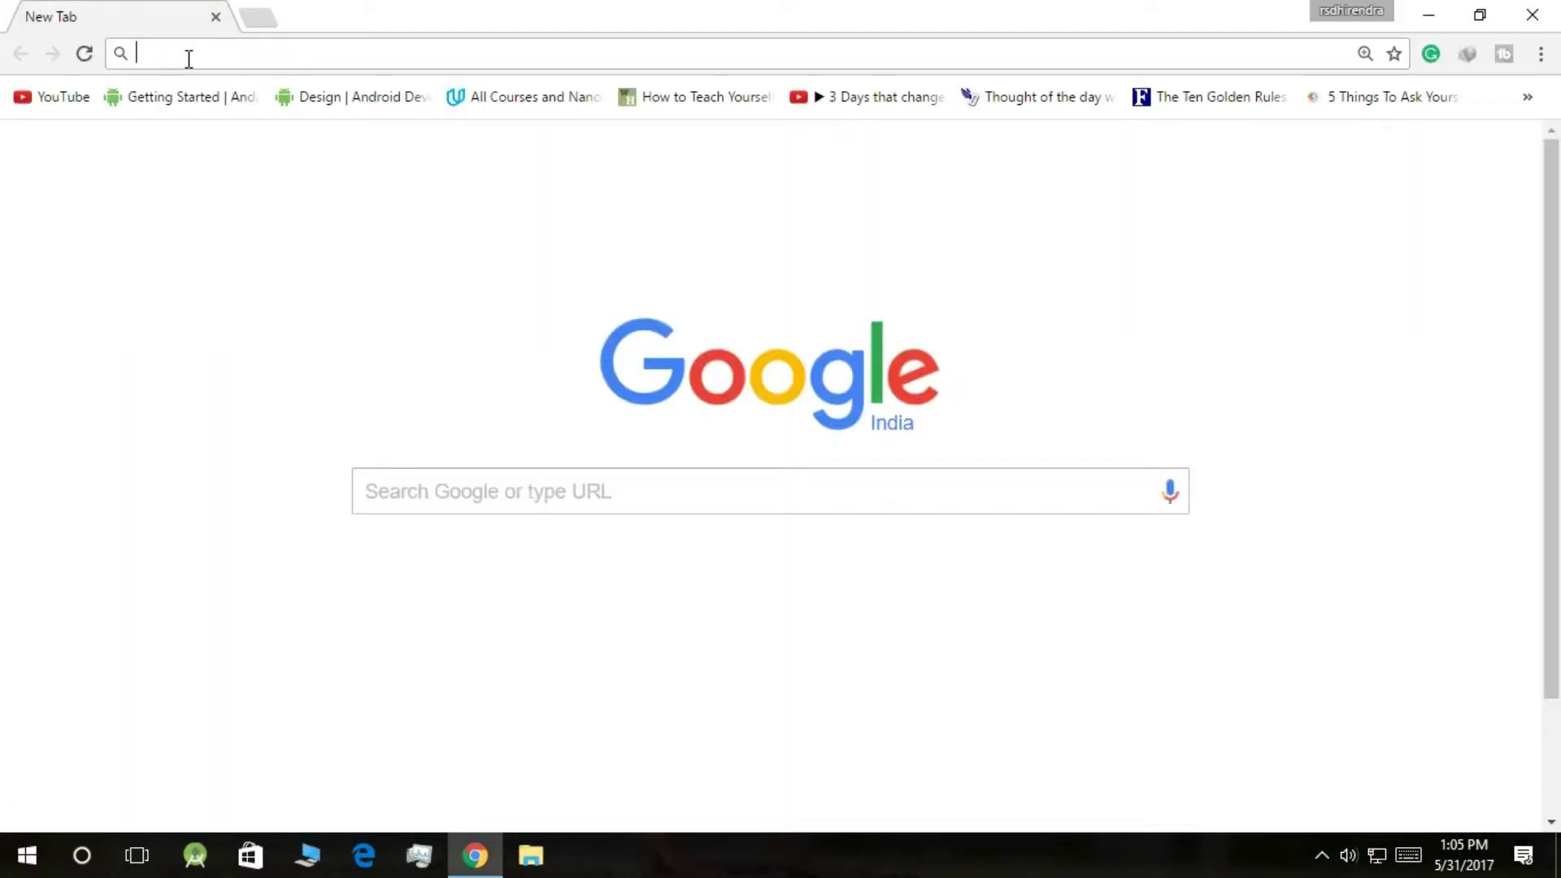
Step: Open the shortened download link and skip the adf.ly ad to reach the shared Google Drive folder
{"action": "type", "text": "http://babblecase.com/2NwK"}
{"action": "key", "text": "Return"}
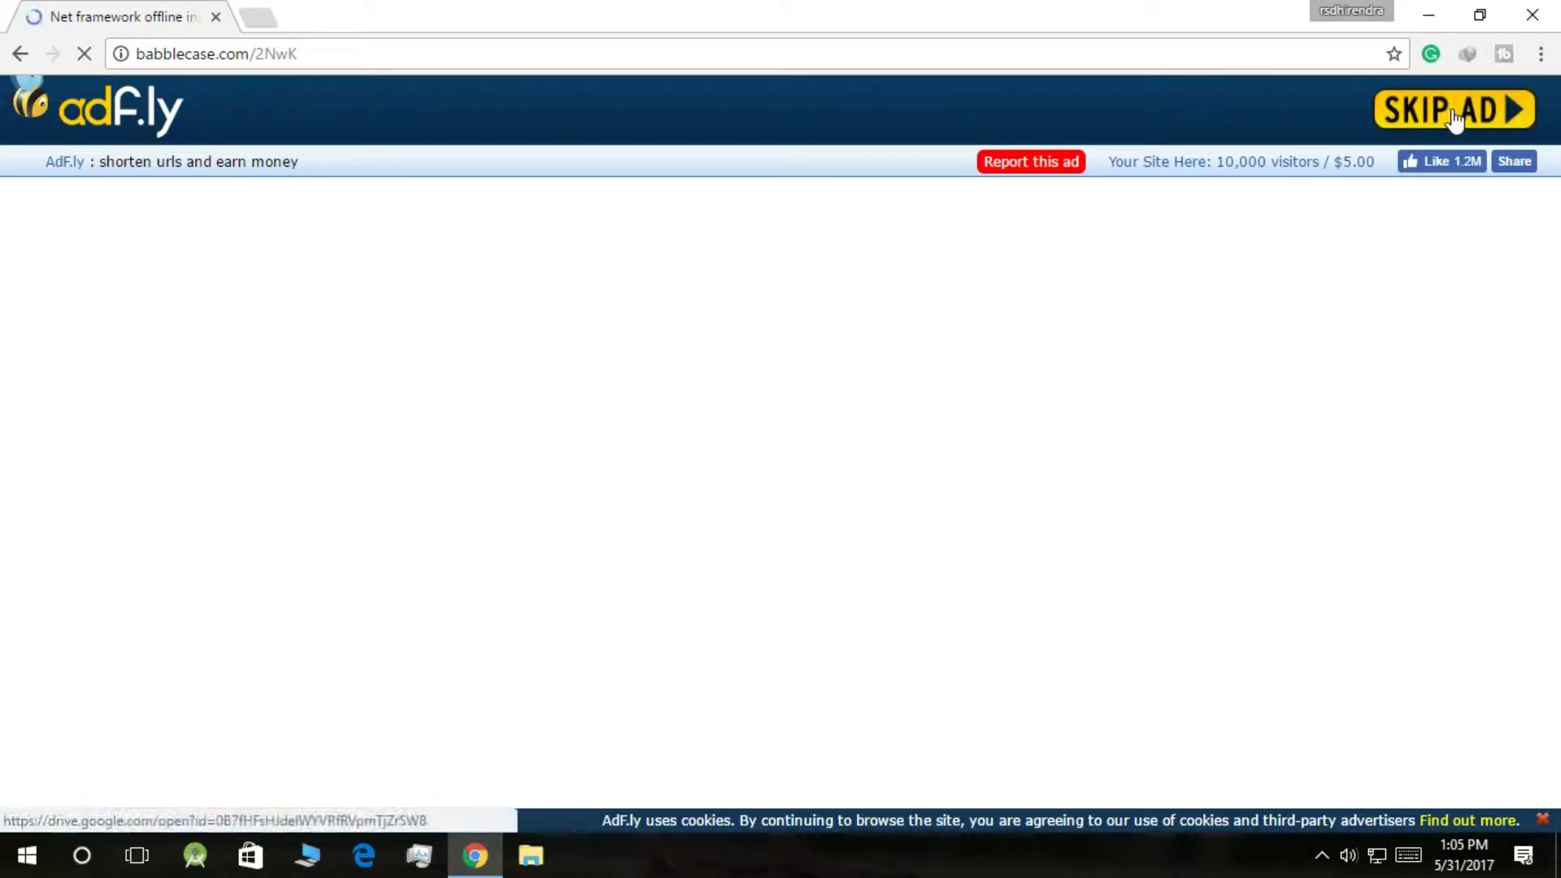
{"action": "left_click", "coordinate": [1452, 111]}
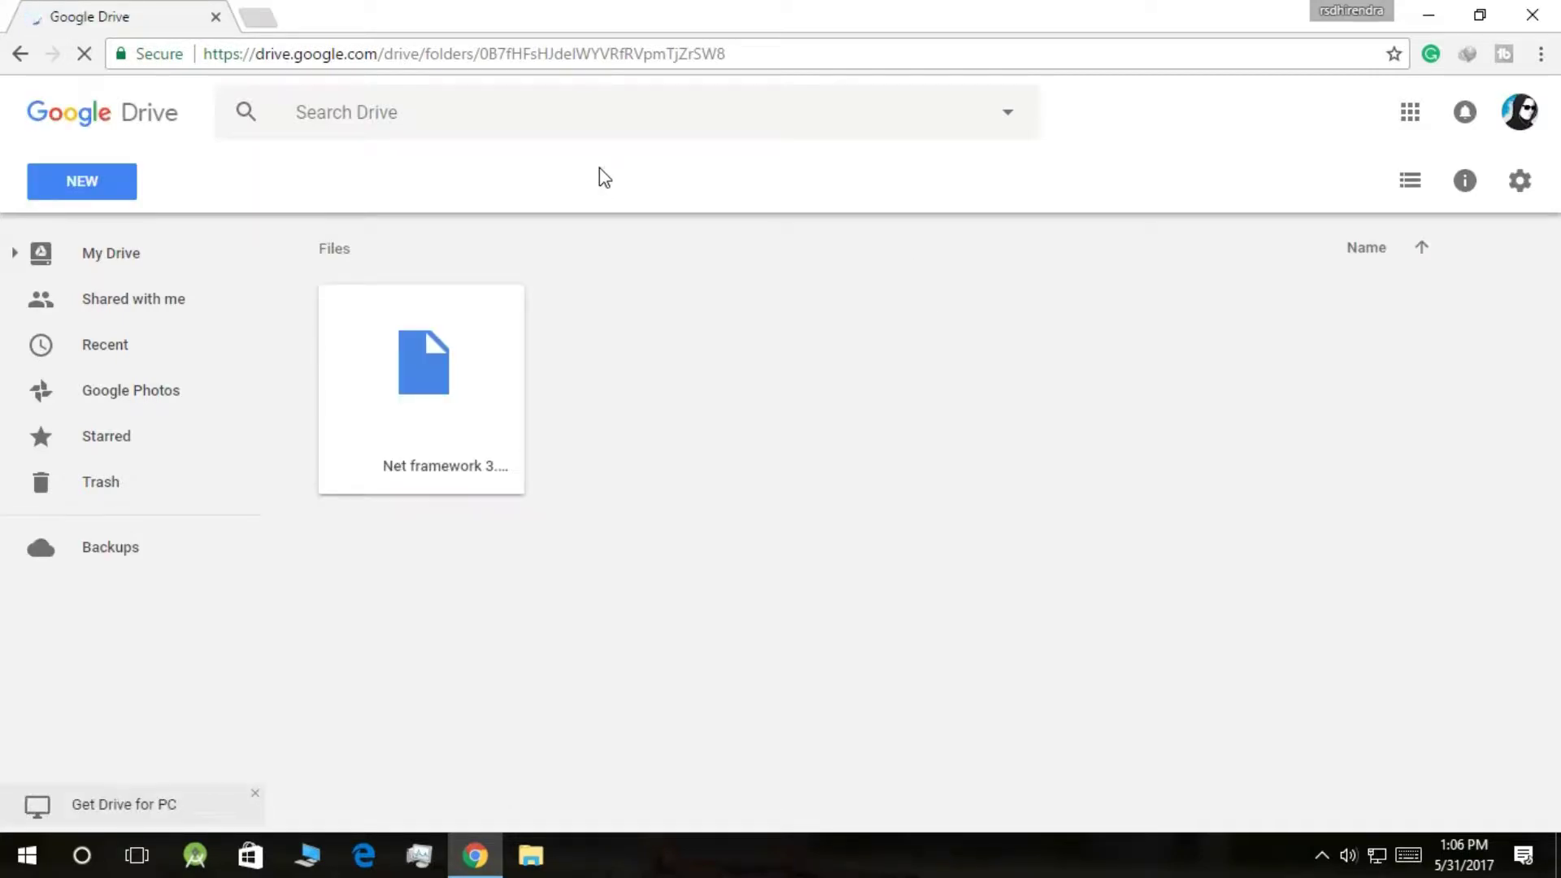
Step: Download Net framework 3.5.7z from Google Drive despite the virus-scan warning, starting it in IDM
{"action": "left_click", "coordinate": [461, 378]}
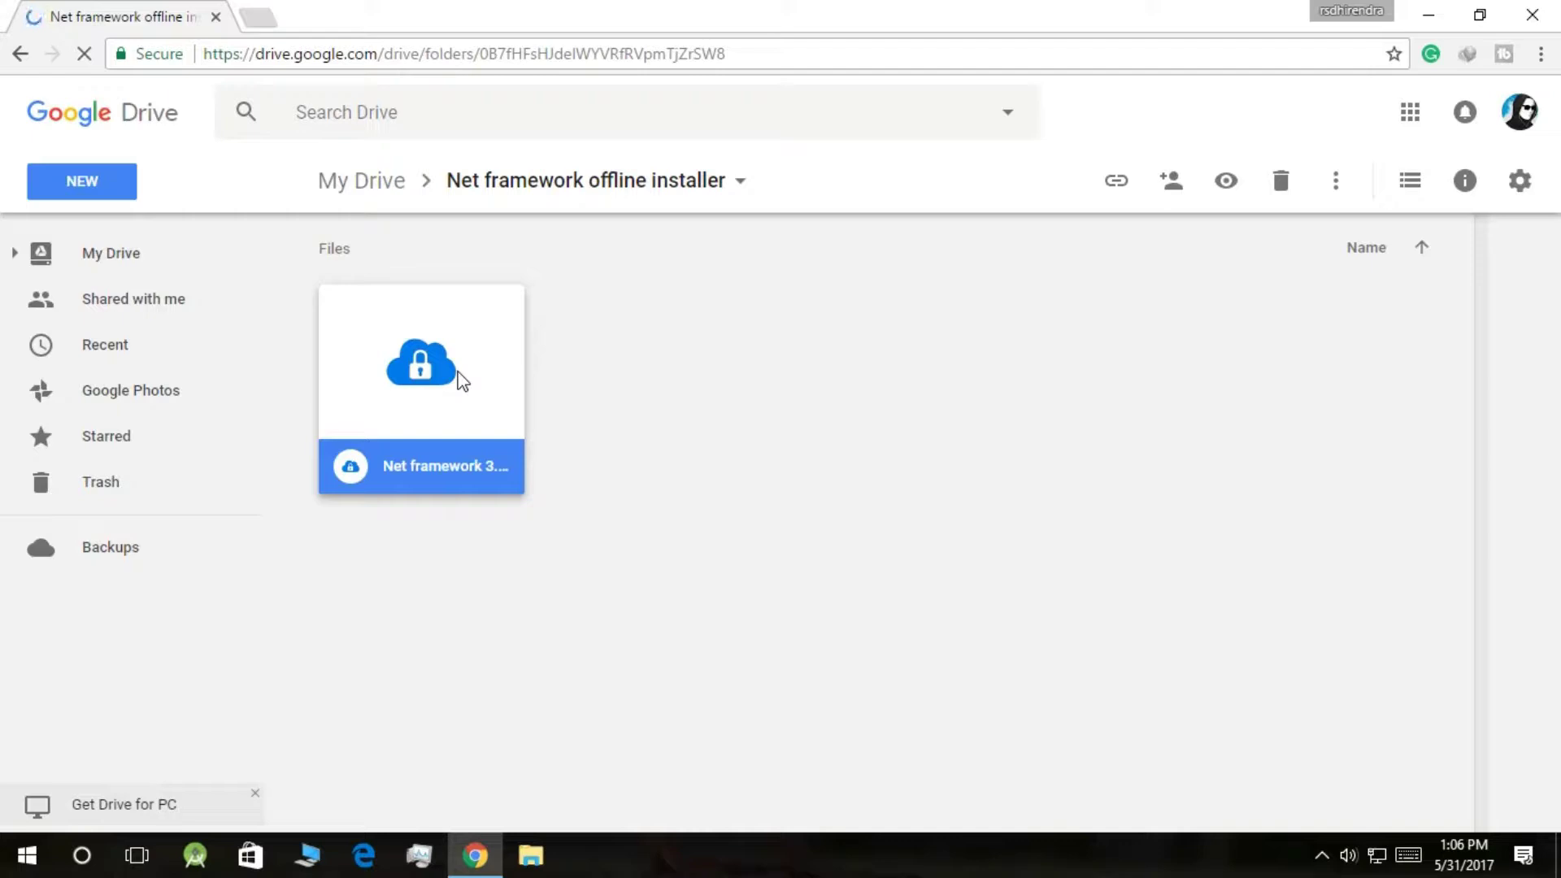
{"action": "double_click", "coordinate": [459, 377]}
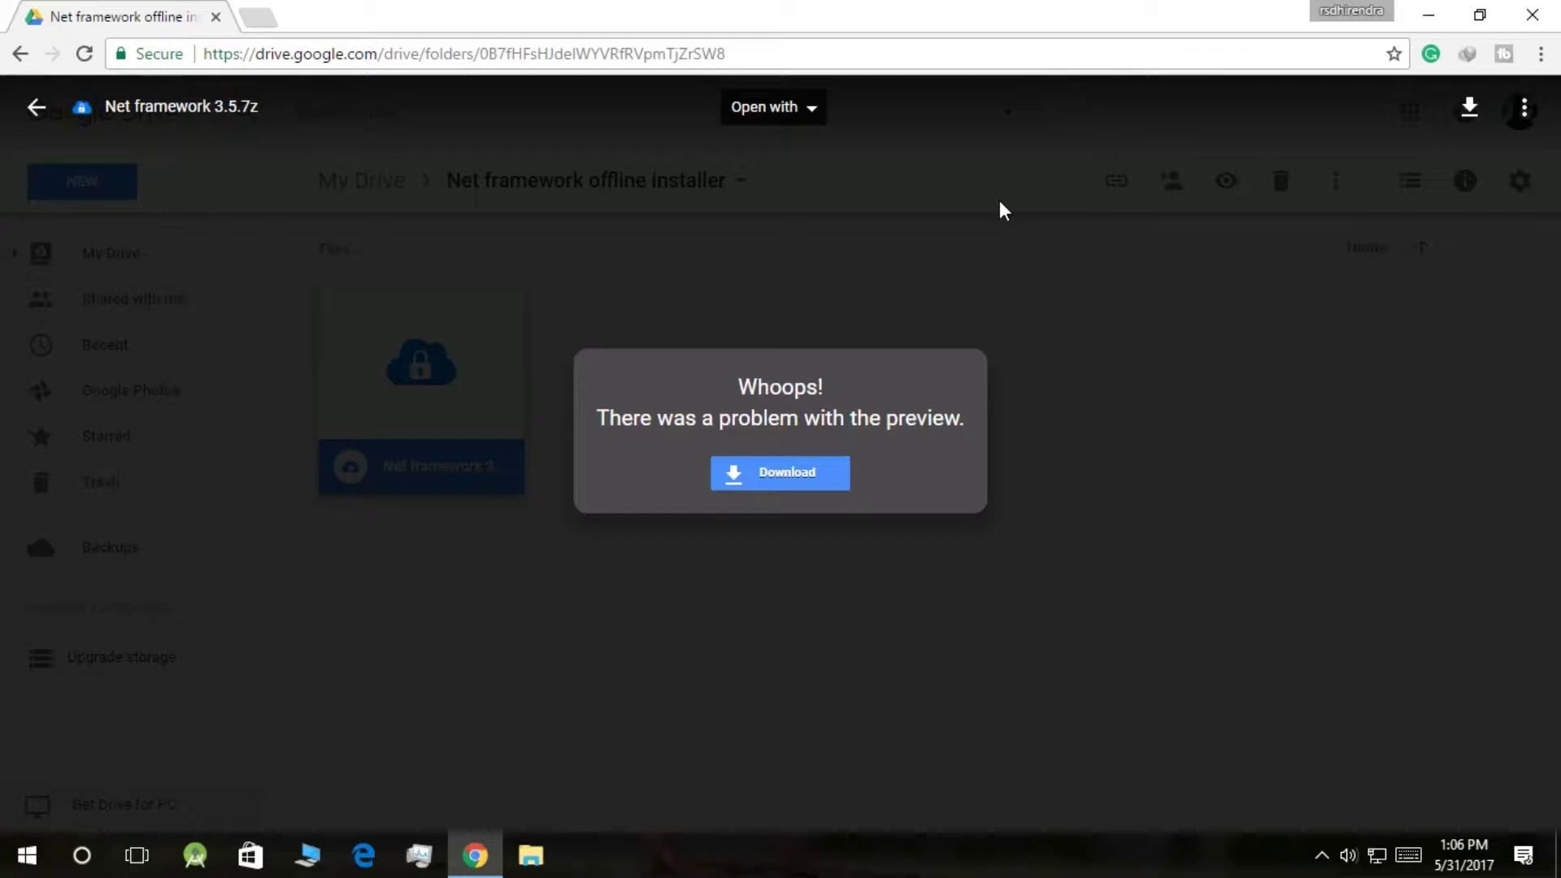
{"action": "left_click", "coordinate": [845, 482]}
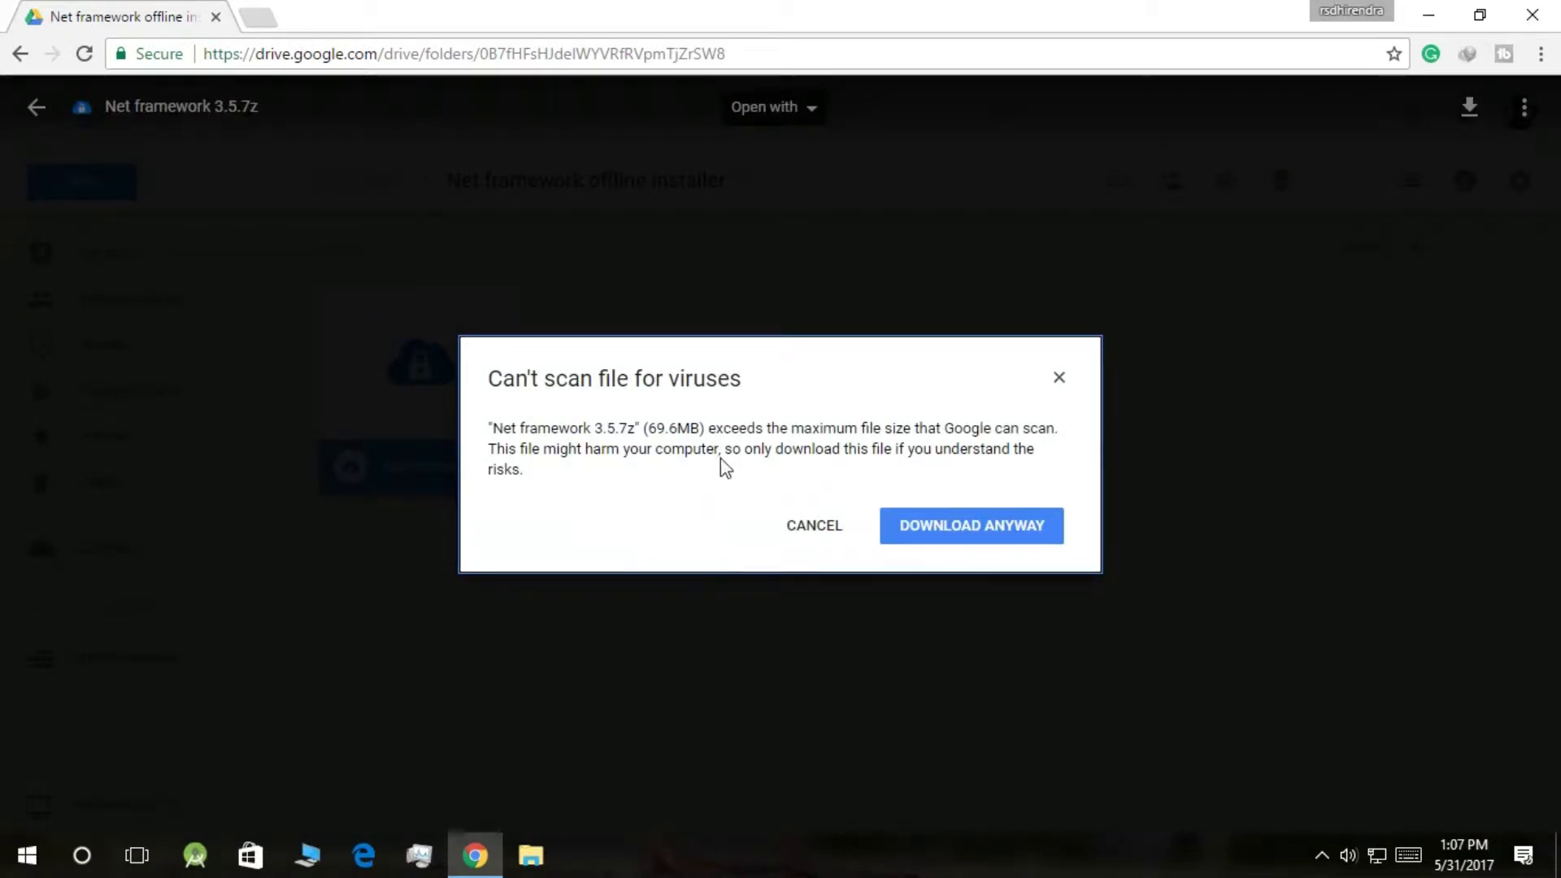
{"action": "left_click_drag", "start_coordinate": [775, 452], "coordinate": [943, 427]}
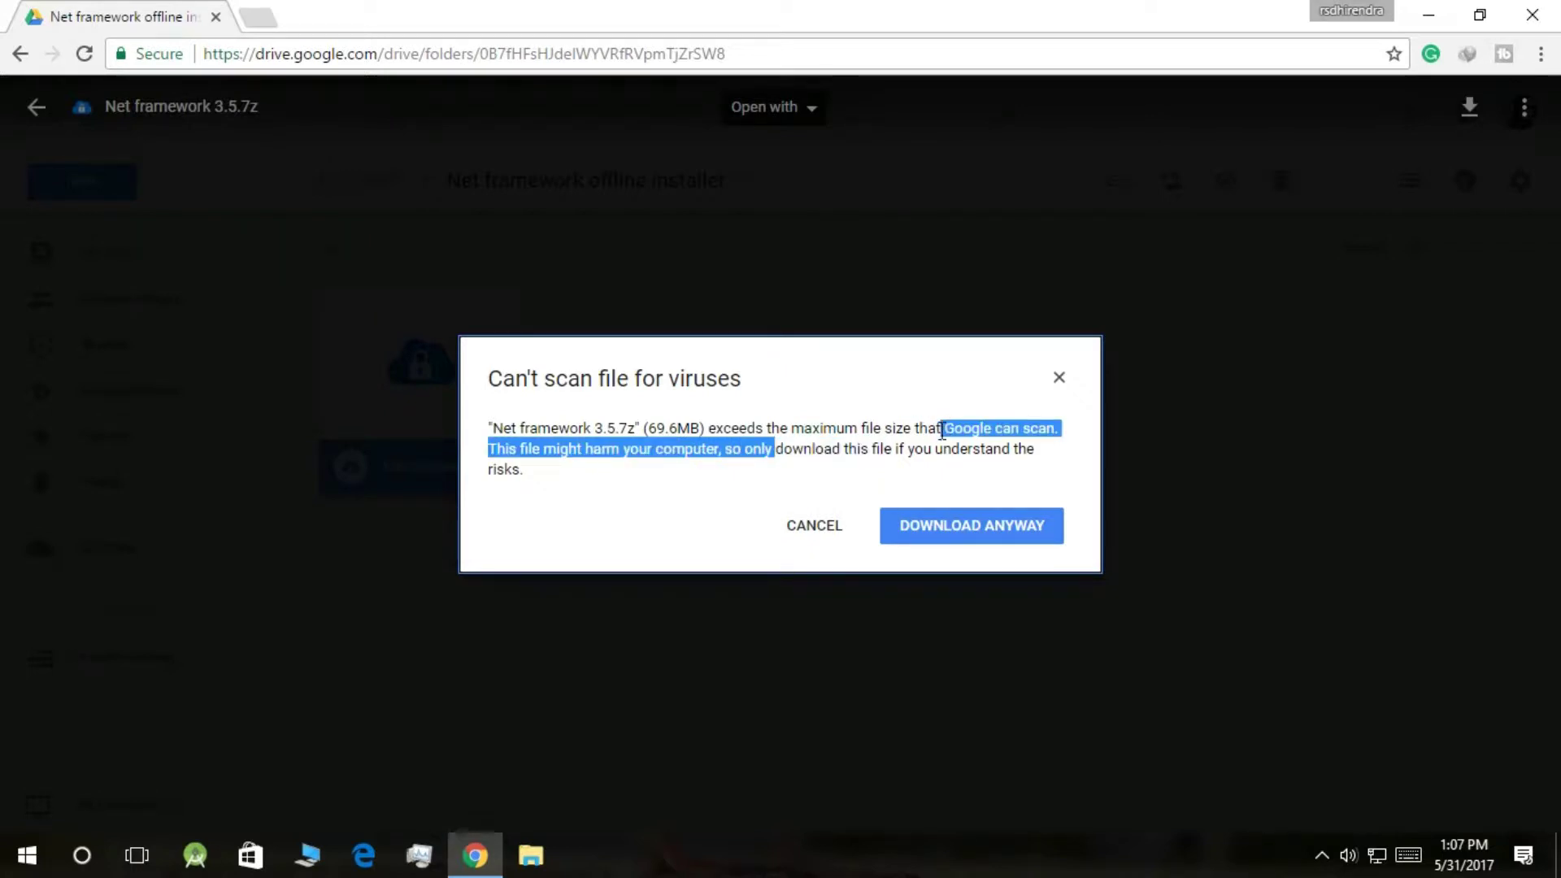
{"action": "left_click", "coordinate": [935, 439]}
{"action": "left_click", "coordinate": [891, 537]}
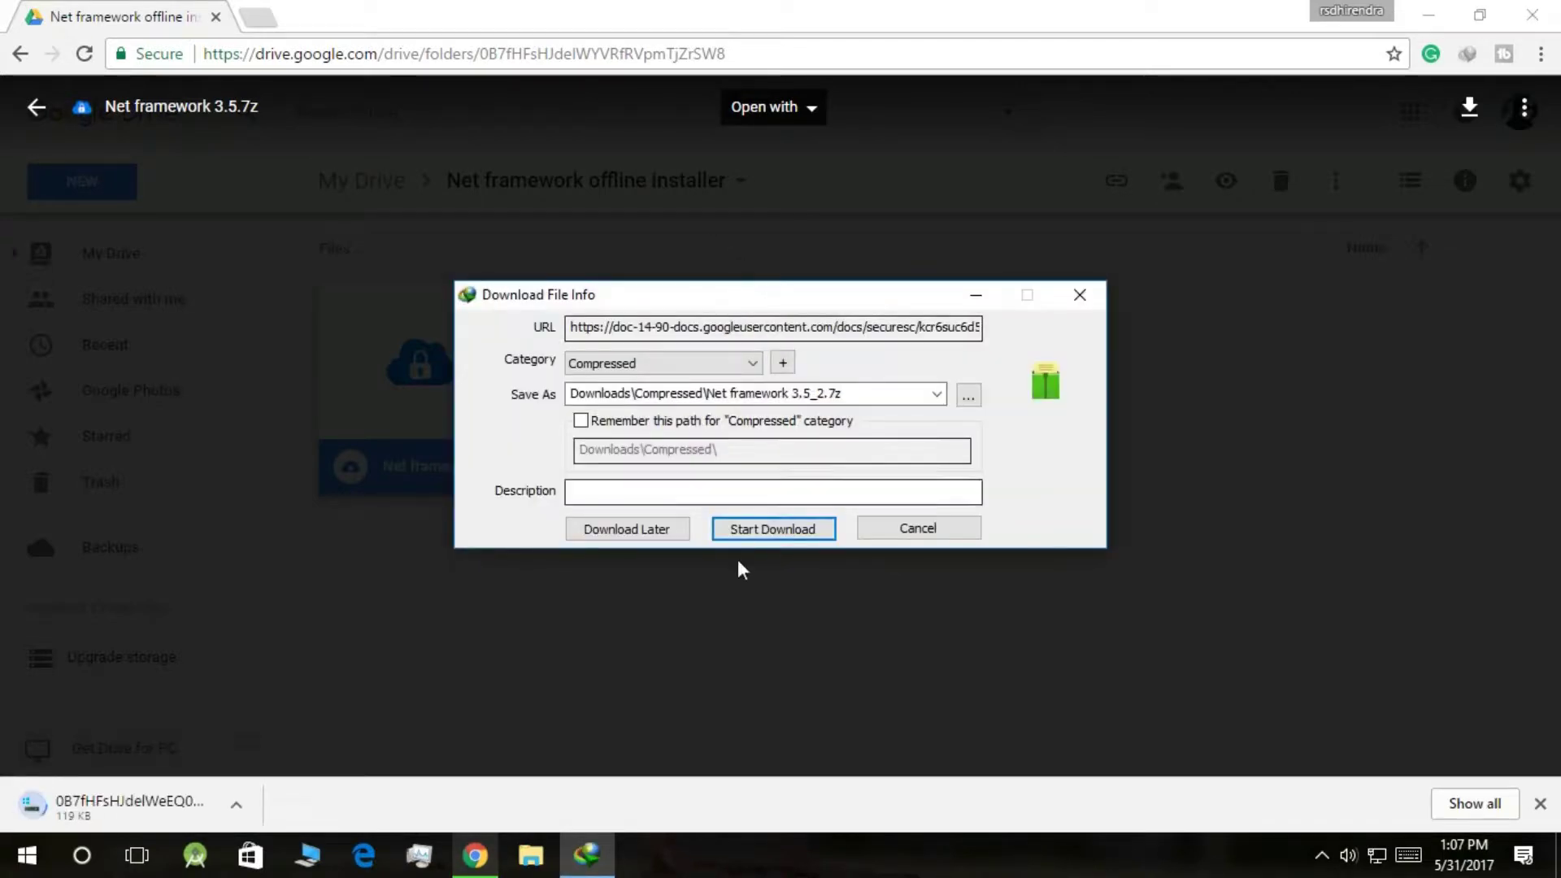
{"action": "left_click", "coordinate": [778, 530]}
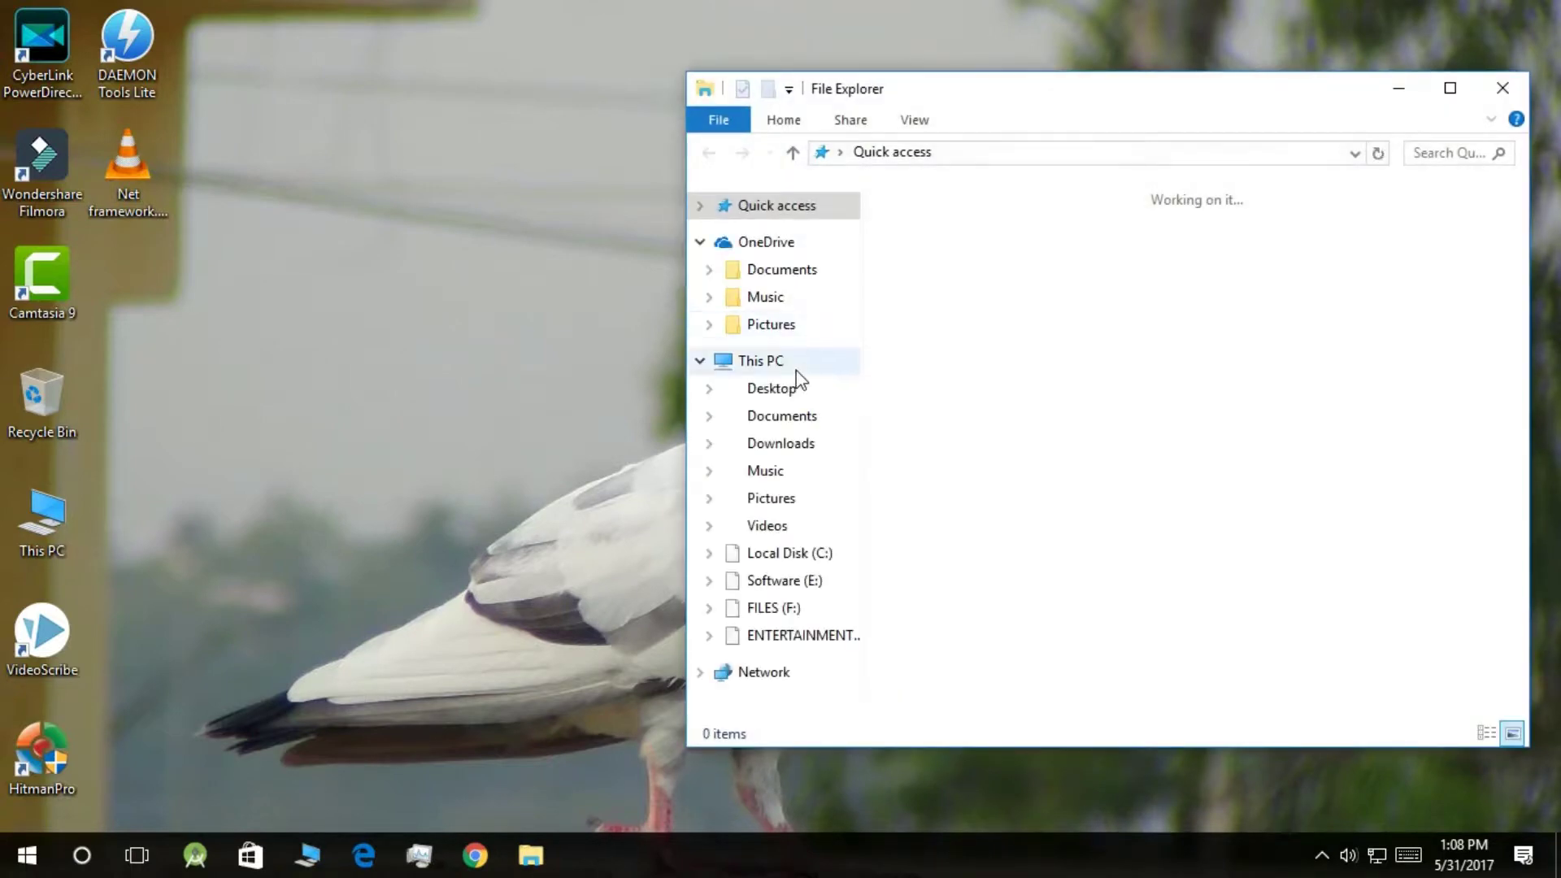
Step: Open the Net framework offline installer folder under This PC > Downloads > Compressed
{"action": "left_click", "coordinate": [794, 370]}
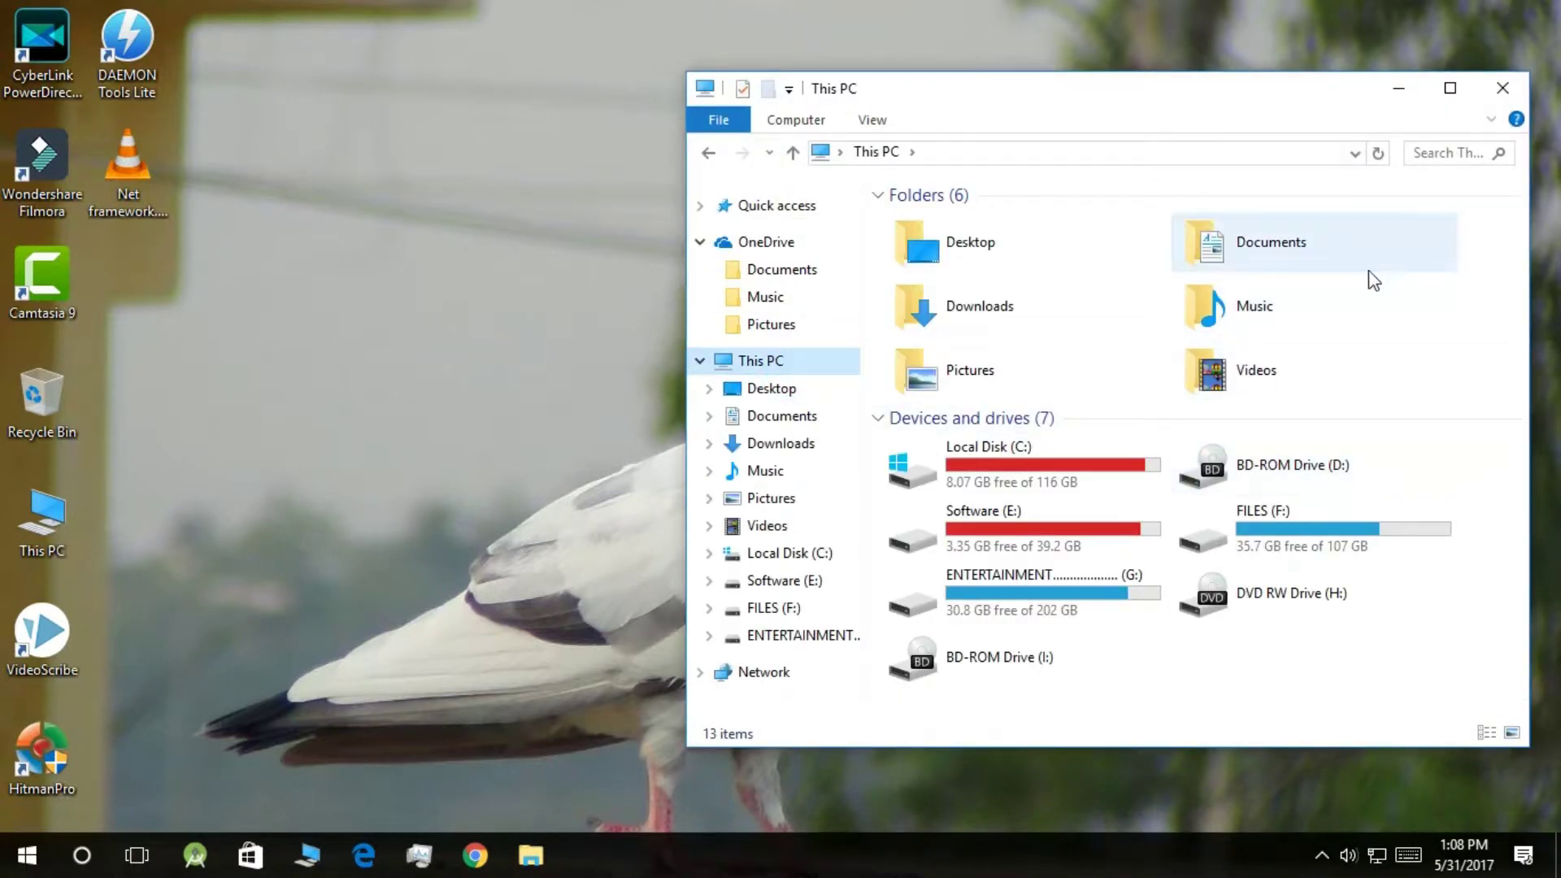
{"action": "double_click", "coordinate": [1012, 291]}
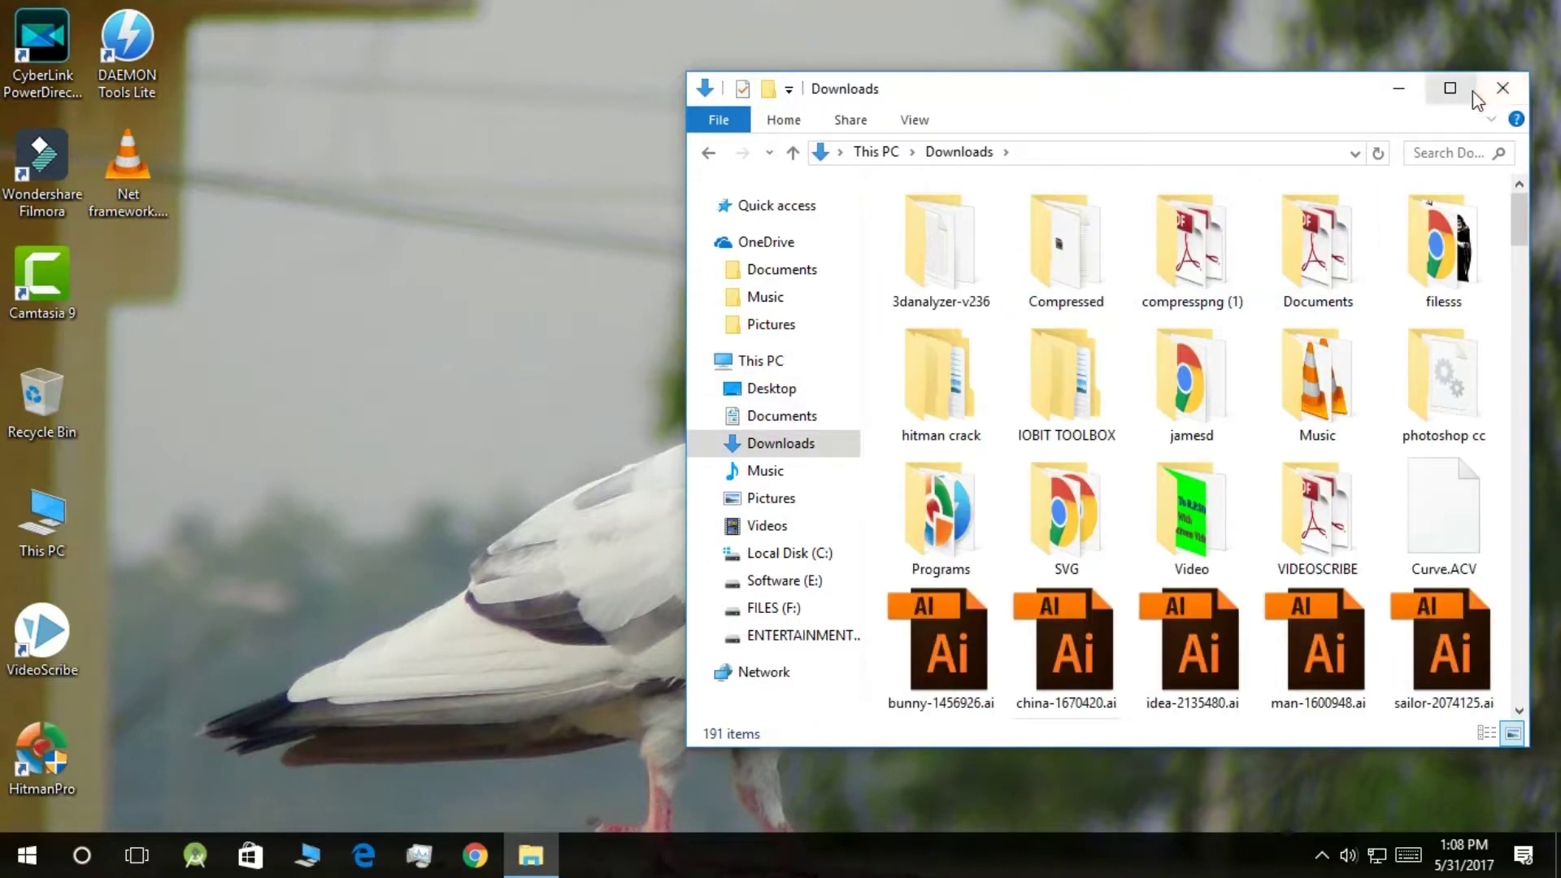
{"action": "left_click", "coordinate": [1463, 90]}
{"action": "double_click", "coordinate": [340, 161]}
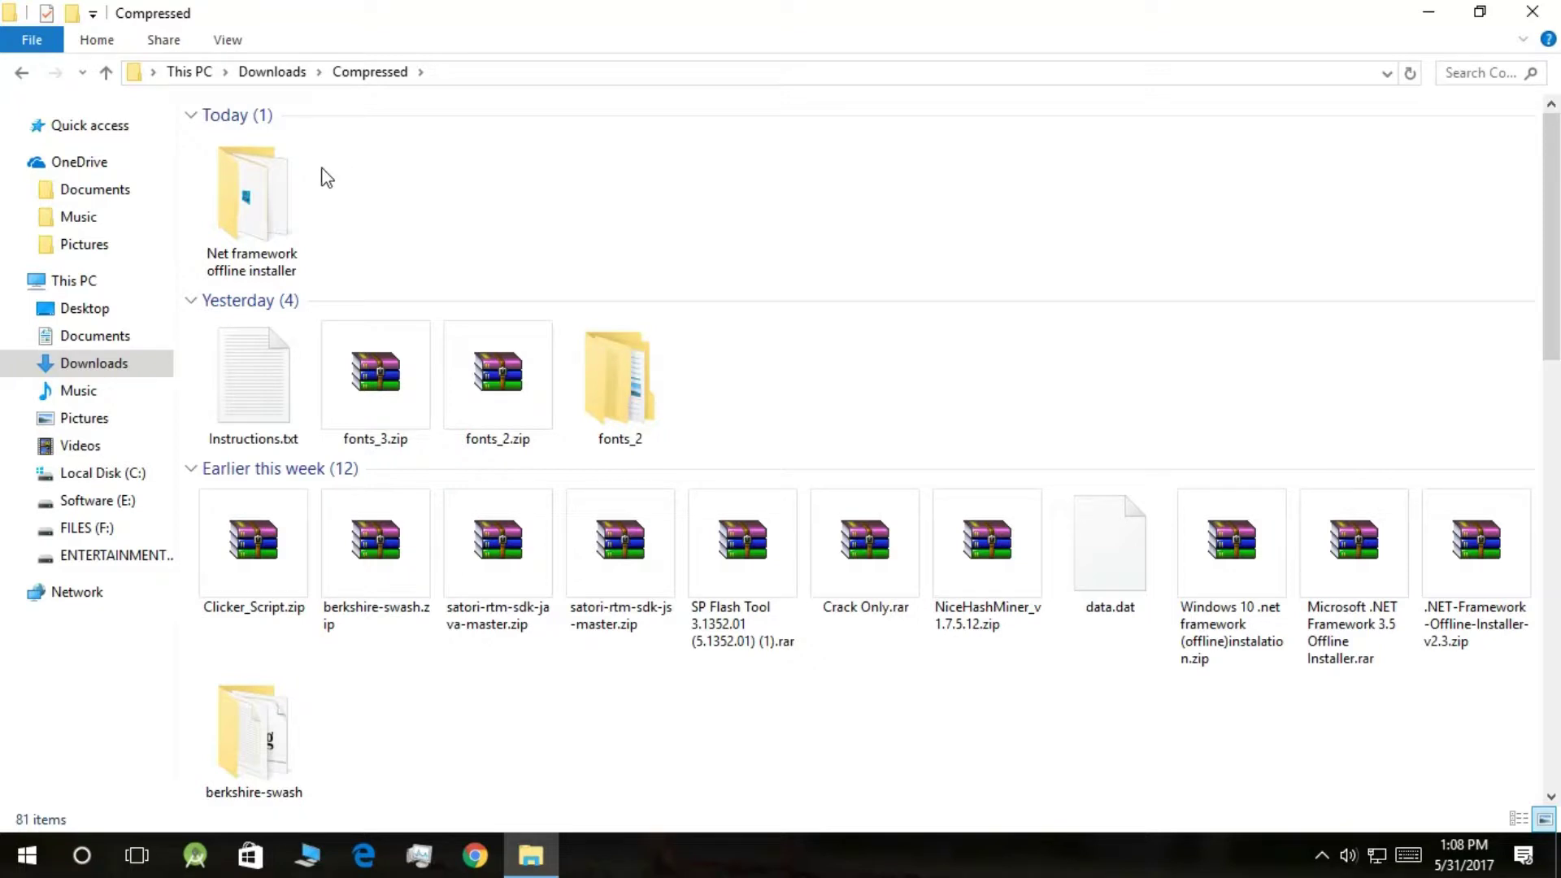
{"action": "left_click", "coordinate": [283, 183]}
{"action": "double_click", "coordinate": [283, 183]}
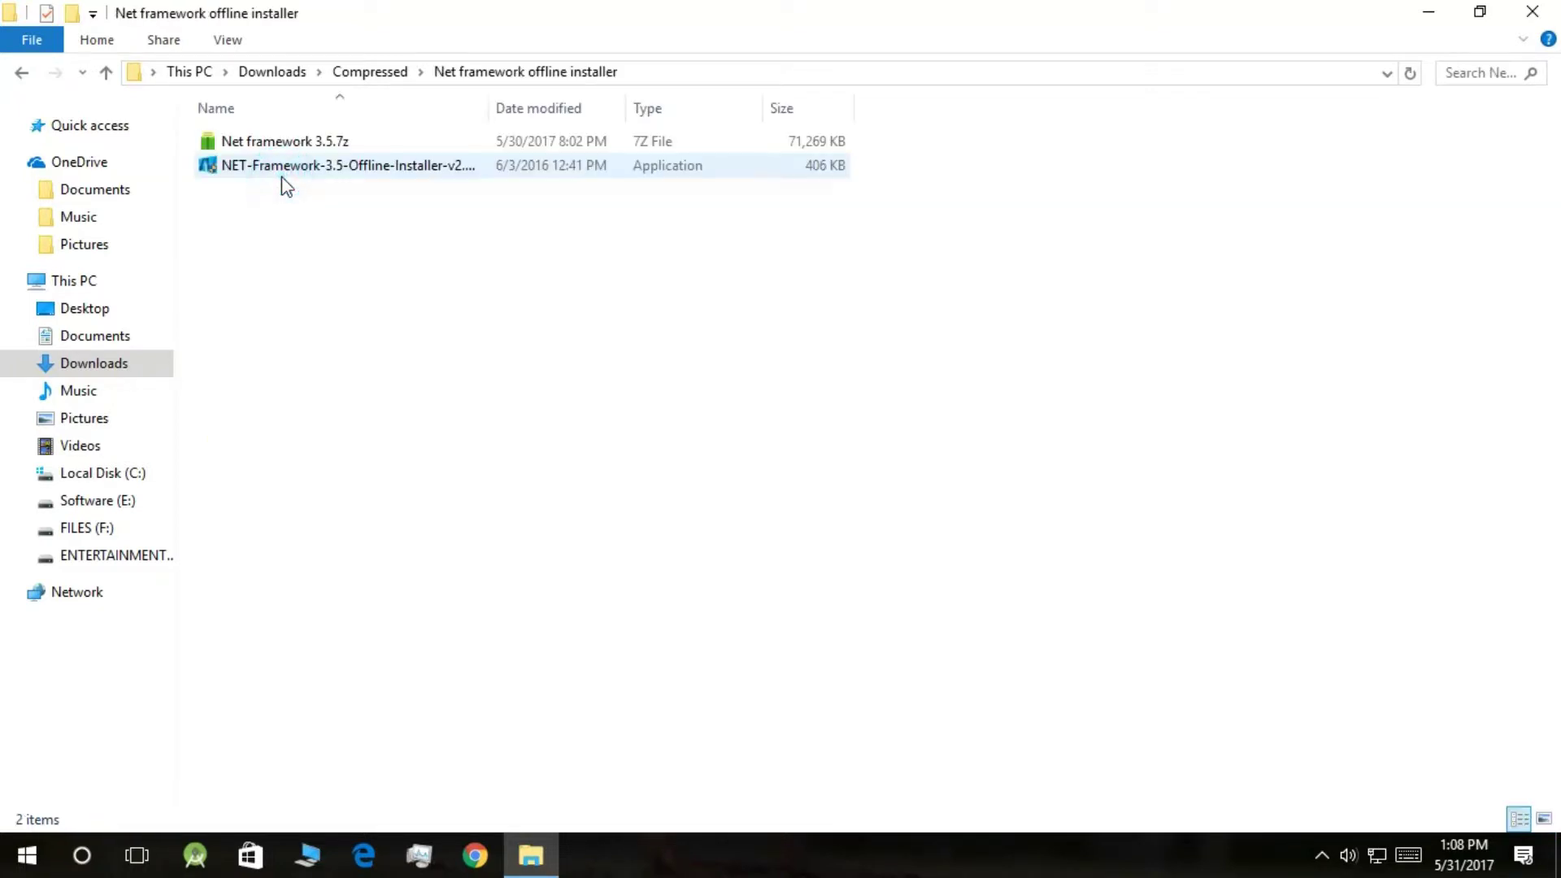
Step: Delete the old NET-Framework offline installer application, leaving the Net framework 3.5.7z archive selected
{"action": "left_click", "coordinate": [282, 179]}
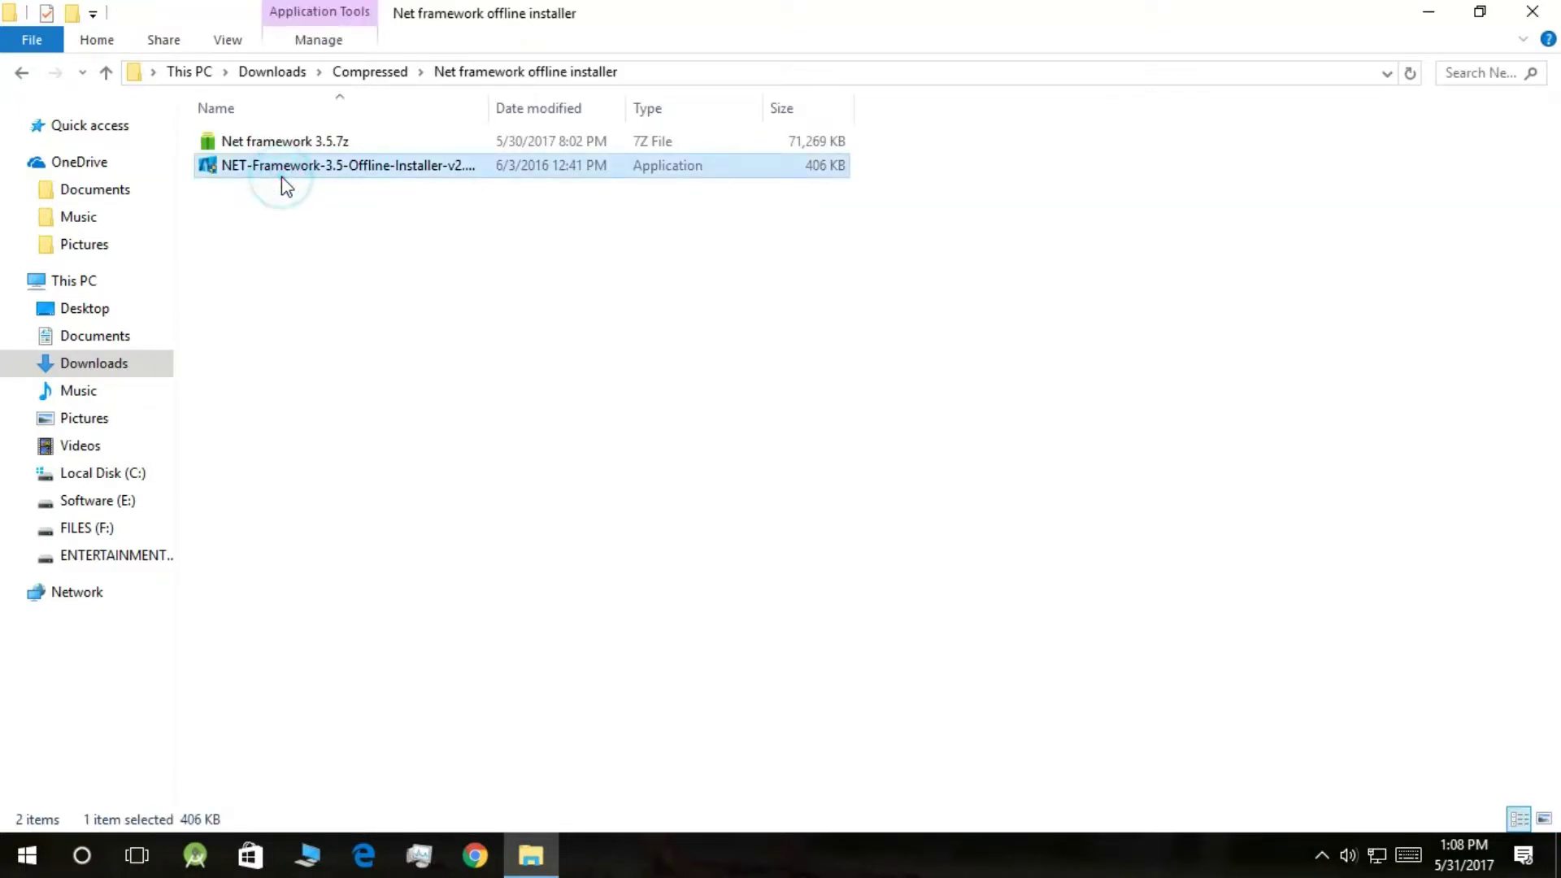
{"action": "key", "text": "Delete"}
{"action": "key", "text": "Return"}
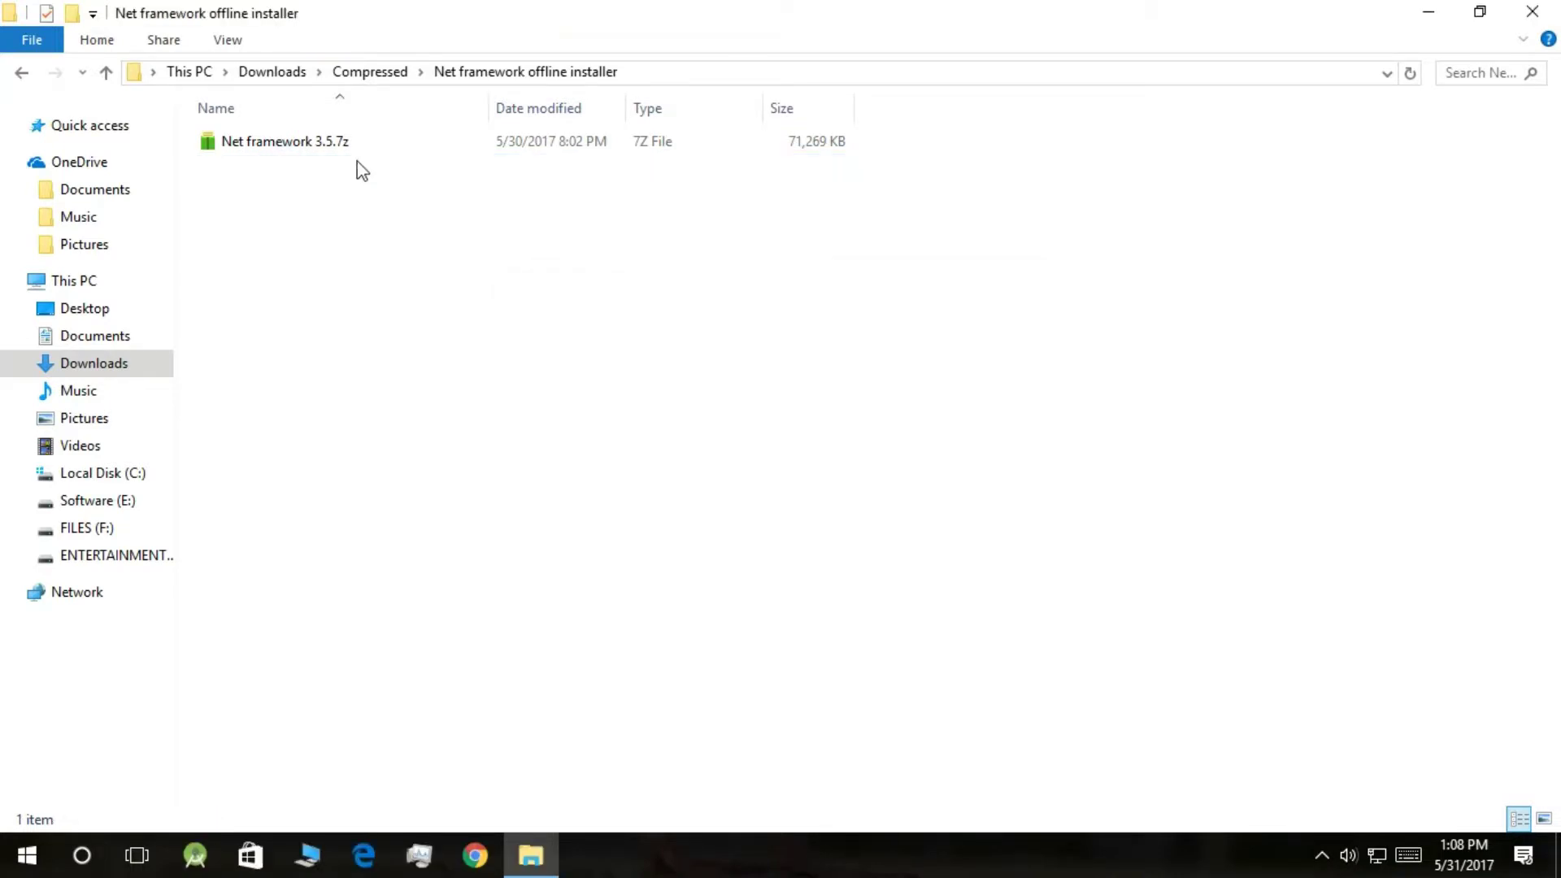
{"action": "left_click", "coordinate": [366, 151]}
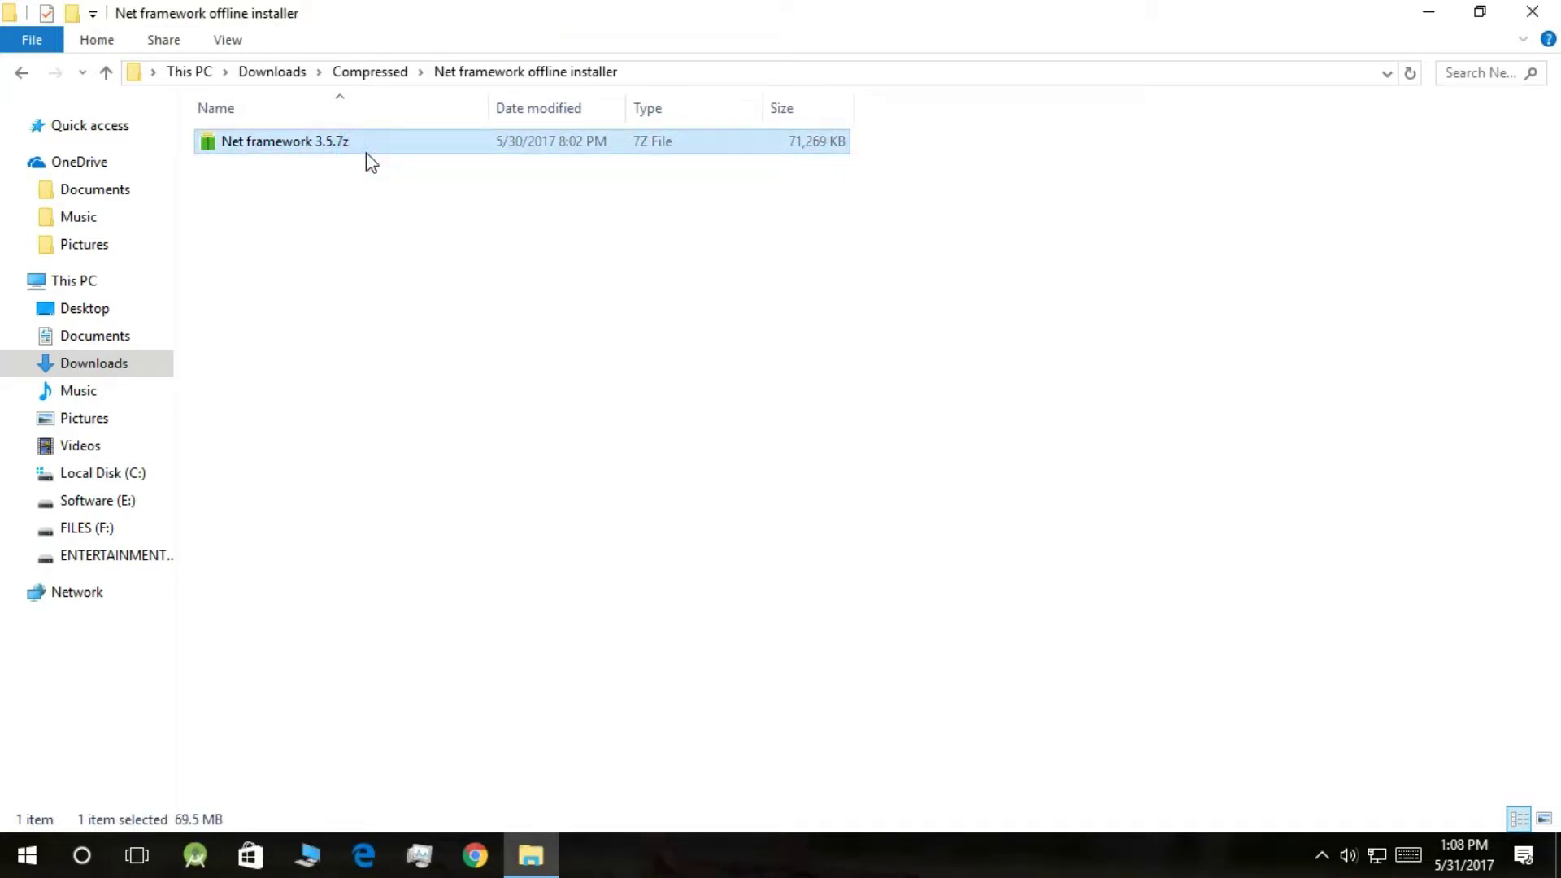
Step: Extract Net framework 3.5.7z into the current folder, entering the archive password
{"action": "right_click", "coordinate": [366, 152]}
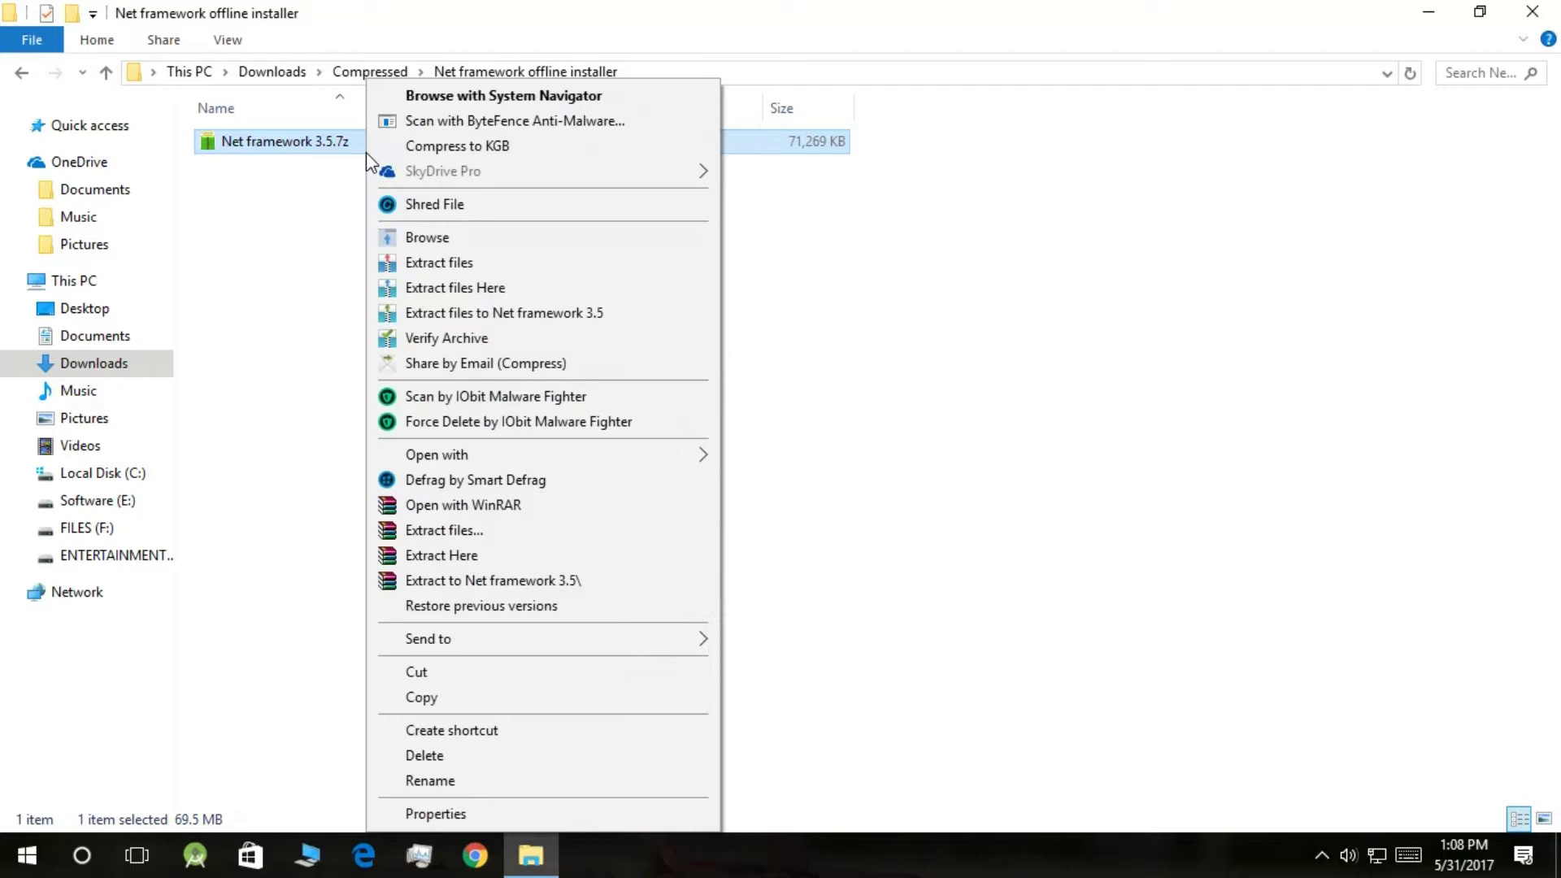
{"action": "left_click", "coordinate": [482, 294]}
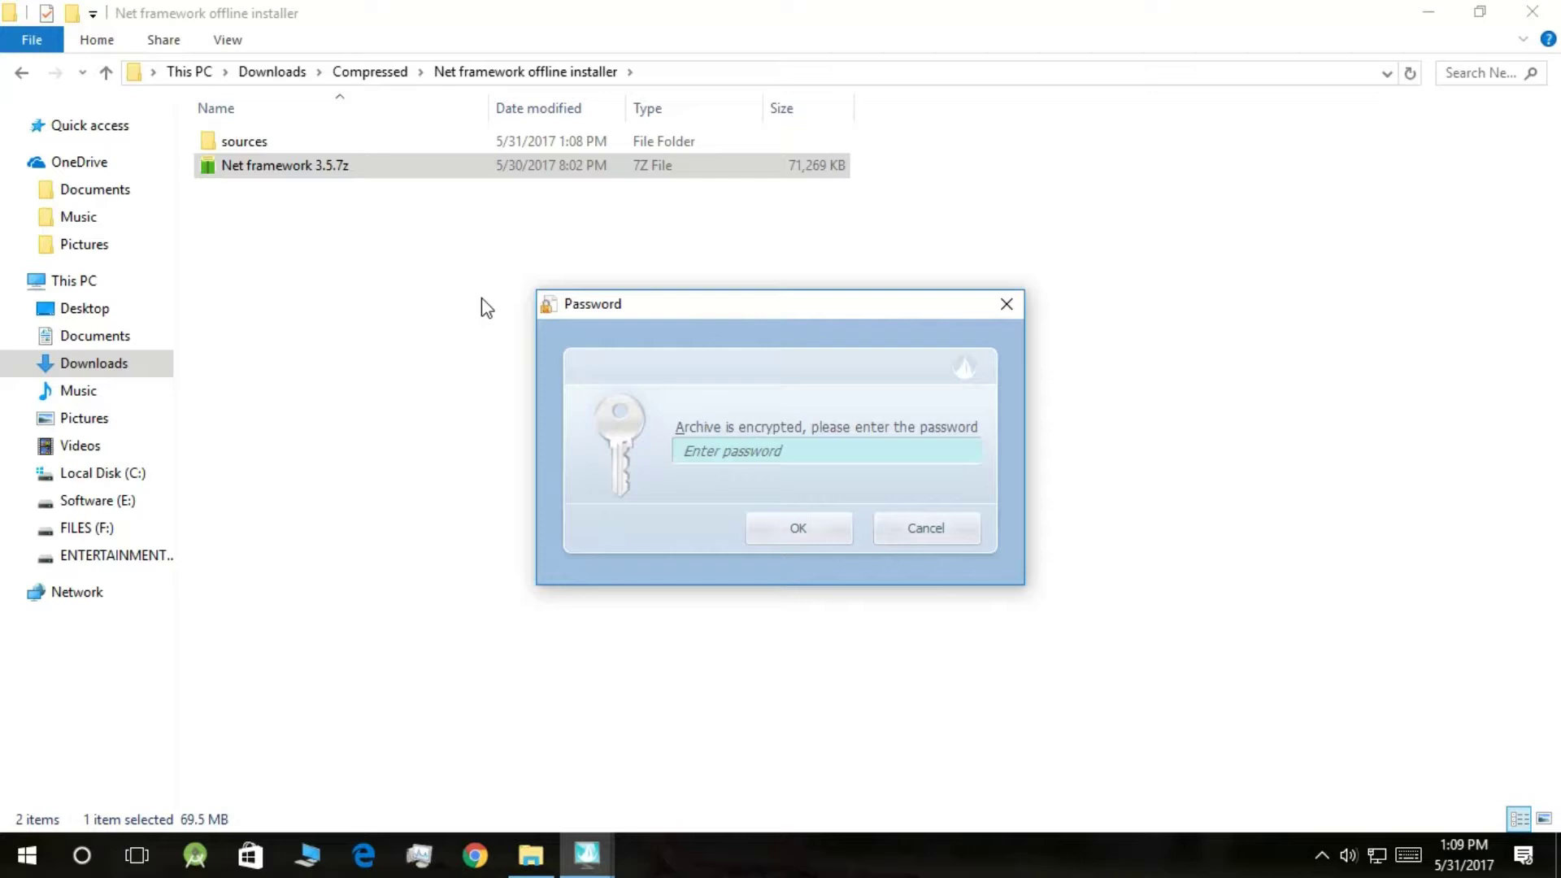
{"action": "type", "text": "•"}
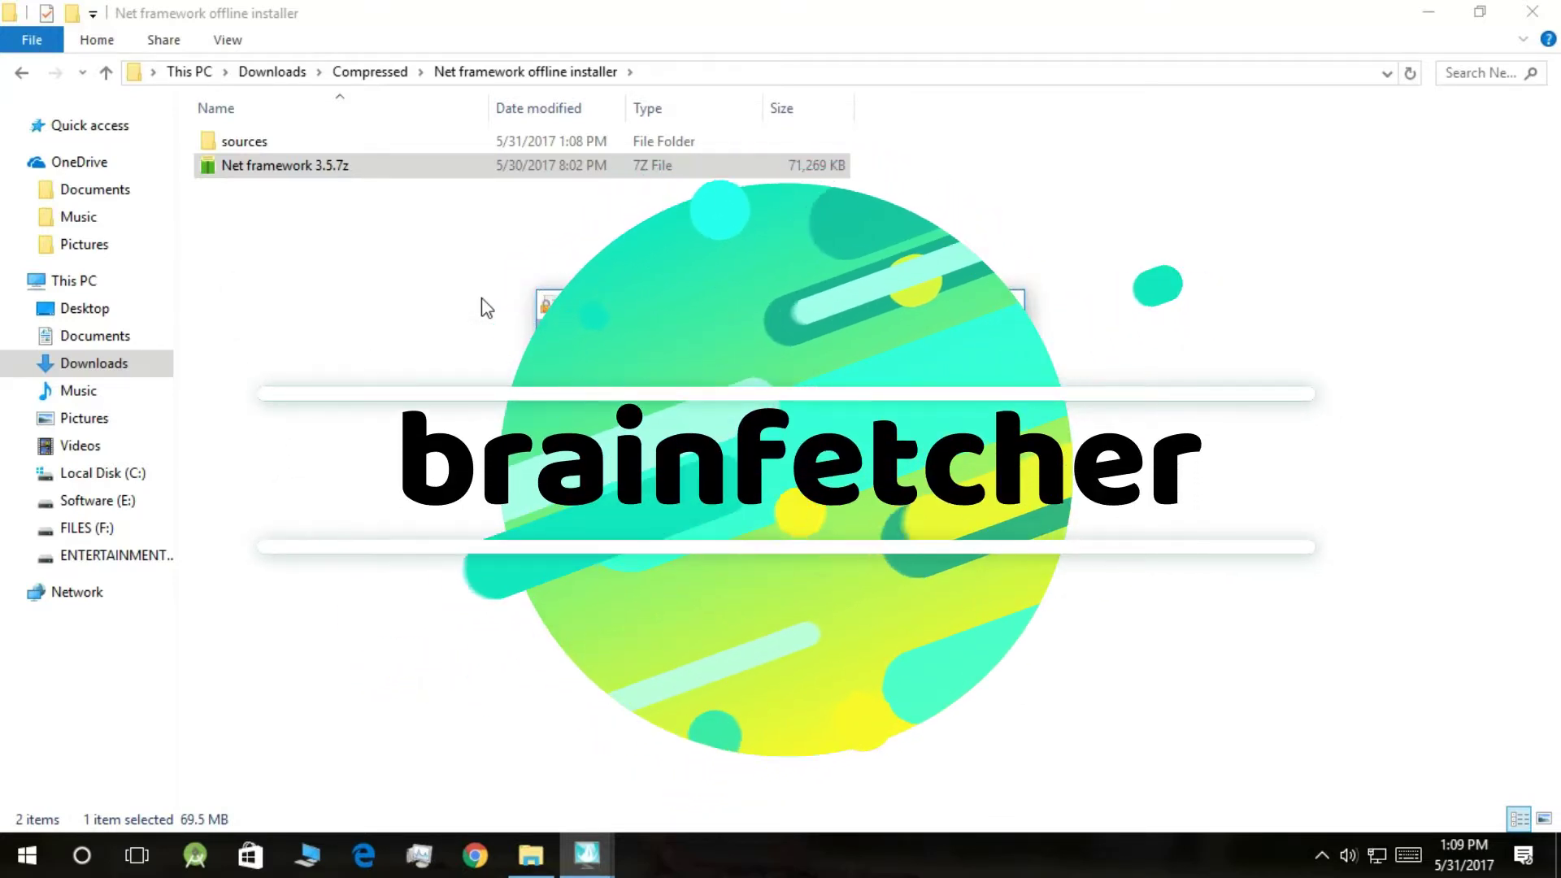
{"action": "type", "text": "••••••••••••"}
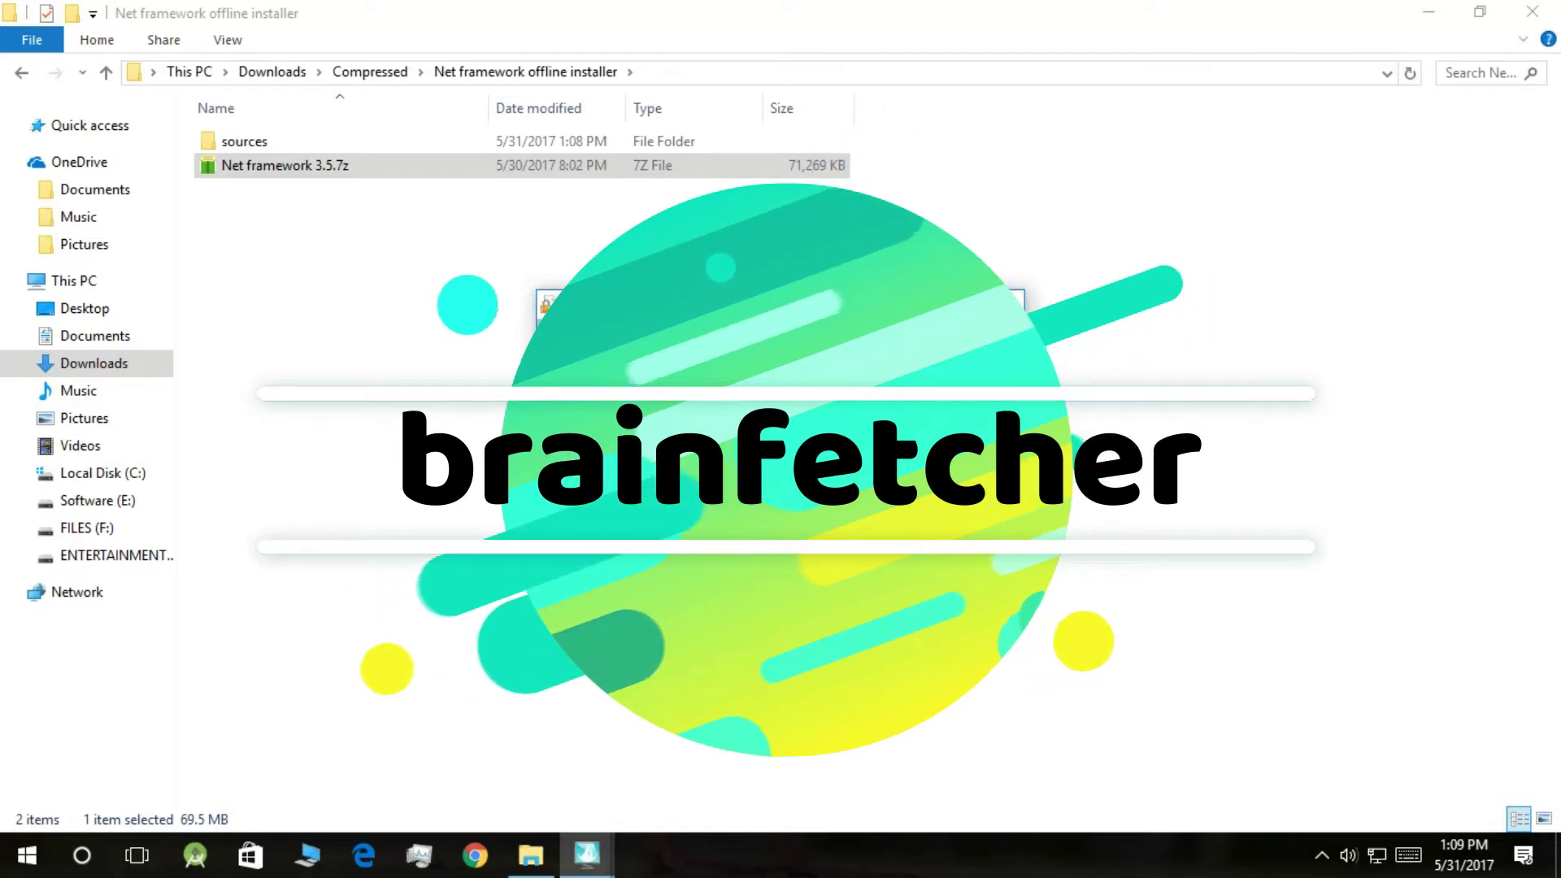
{"action": "left_click", "coordinate": [761, 540]}
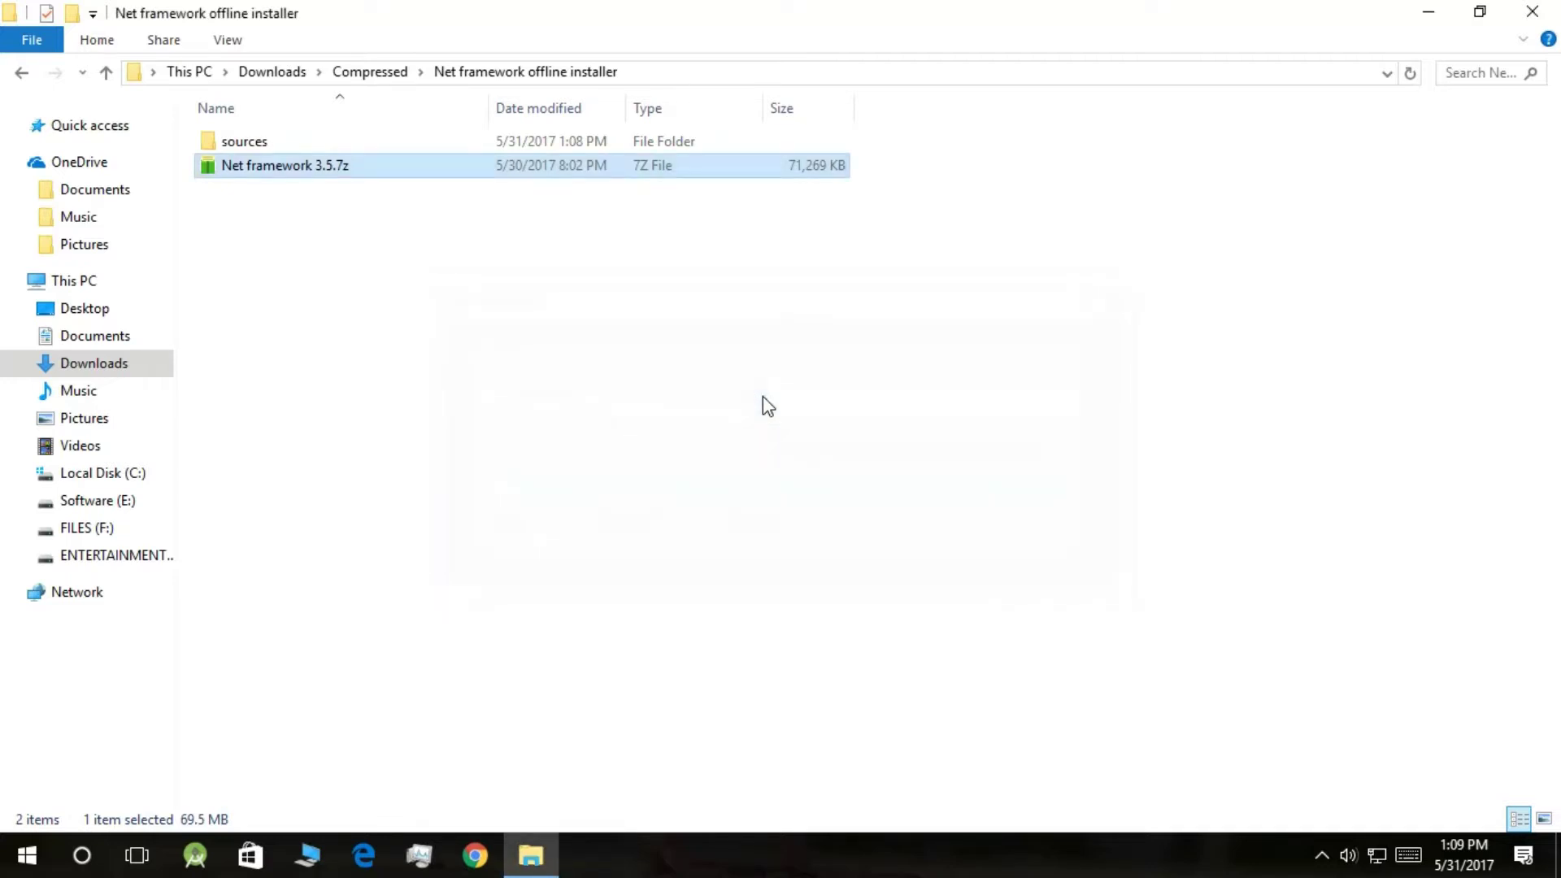
Step: Move the sources folder to FILES (F:), replacing existing files, then return to the installer folder
{"action": "left_click", "coordinate": [718, 144]}
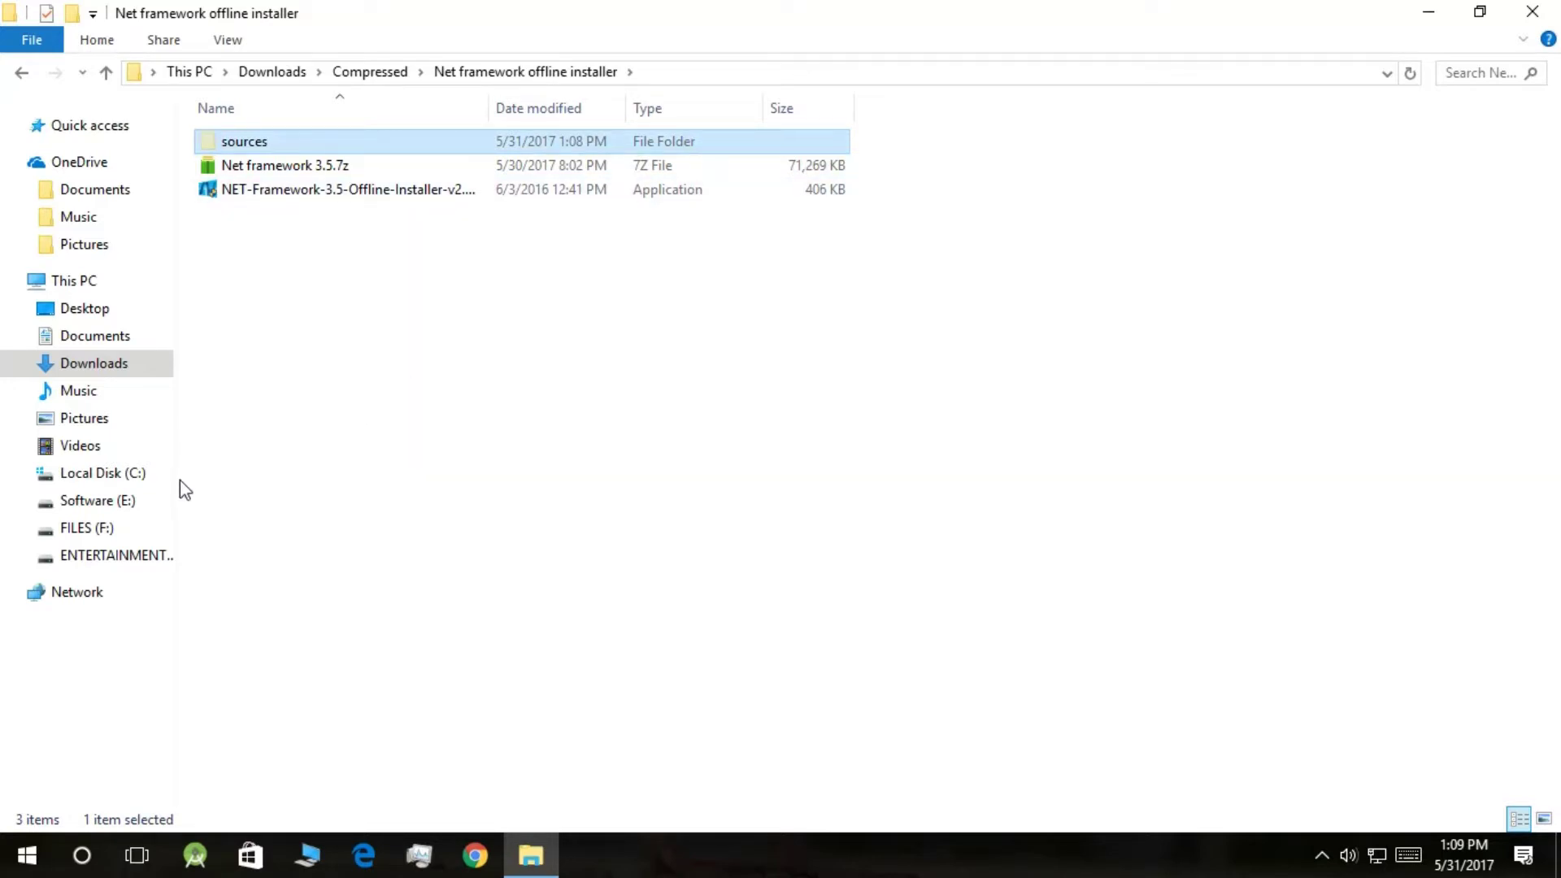
{"action": "left_click", "coordinate": [140, 529]}
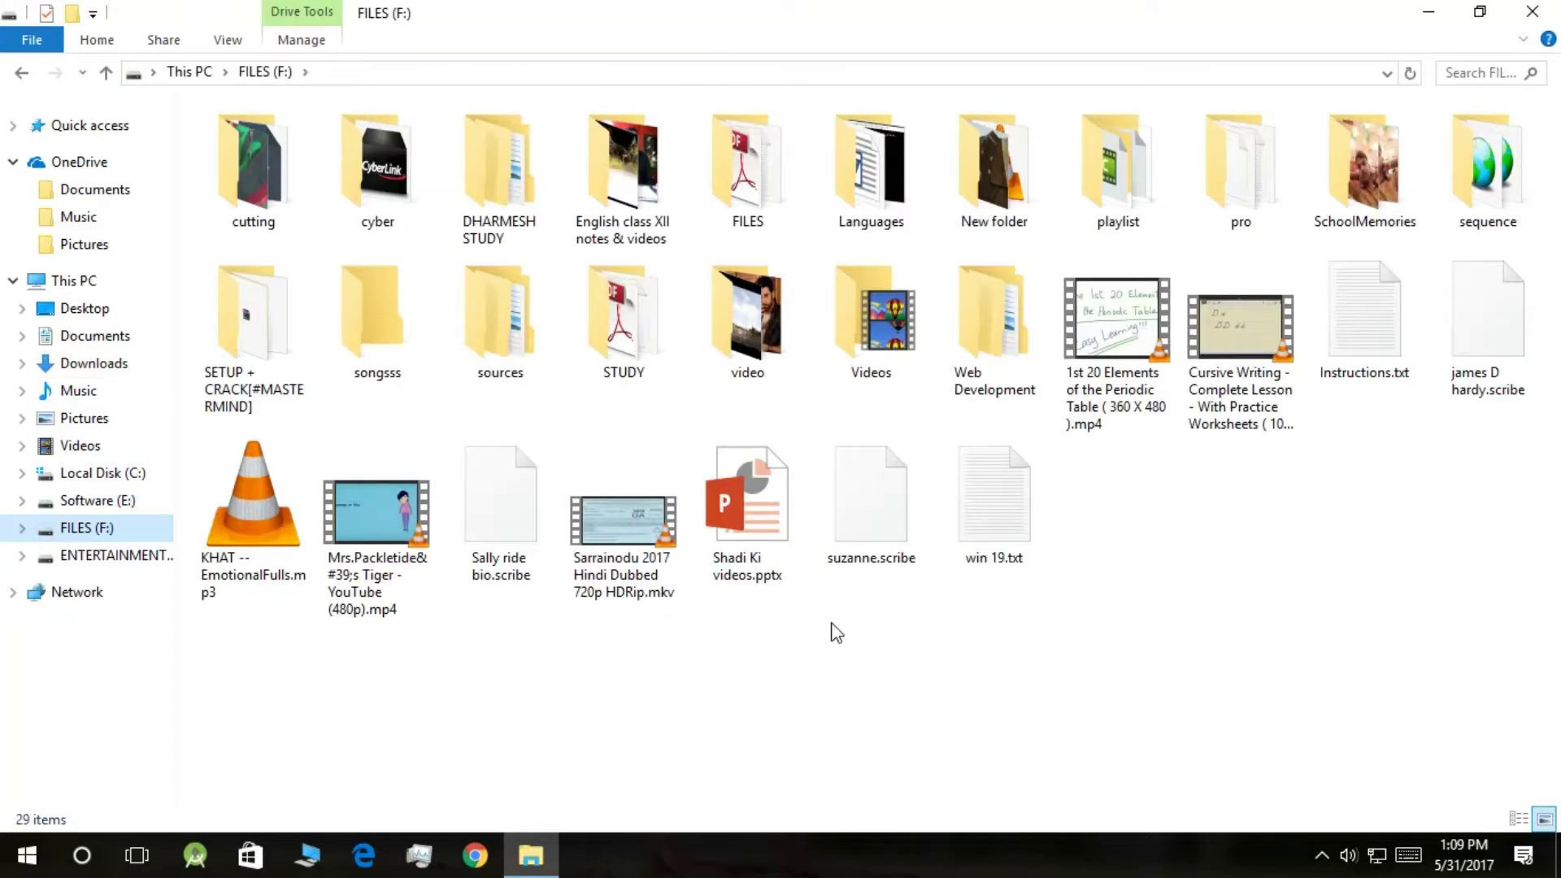
{"action": "key", "text": "ctrl+v"}
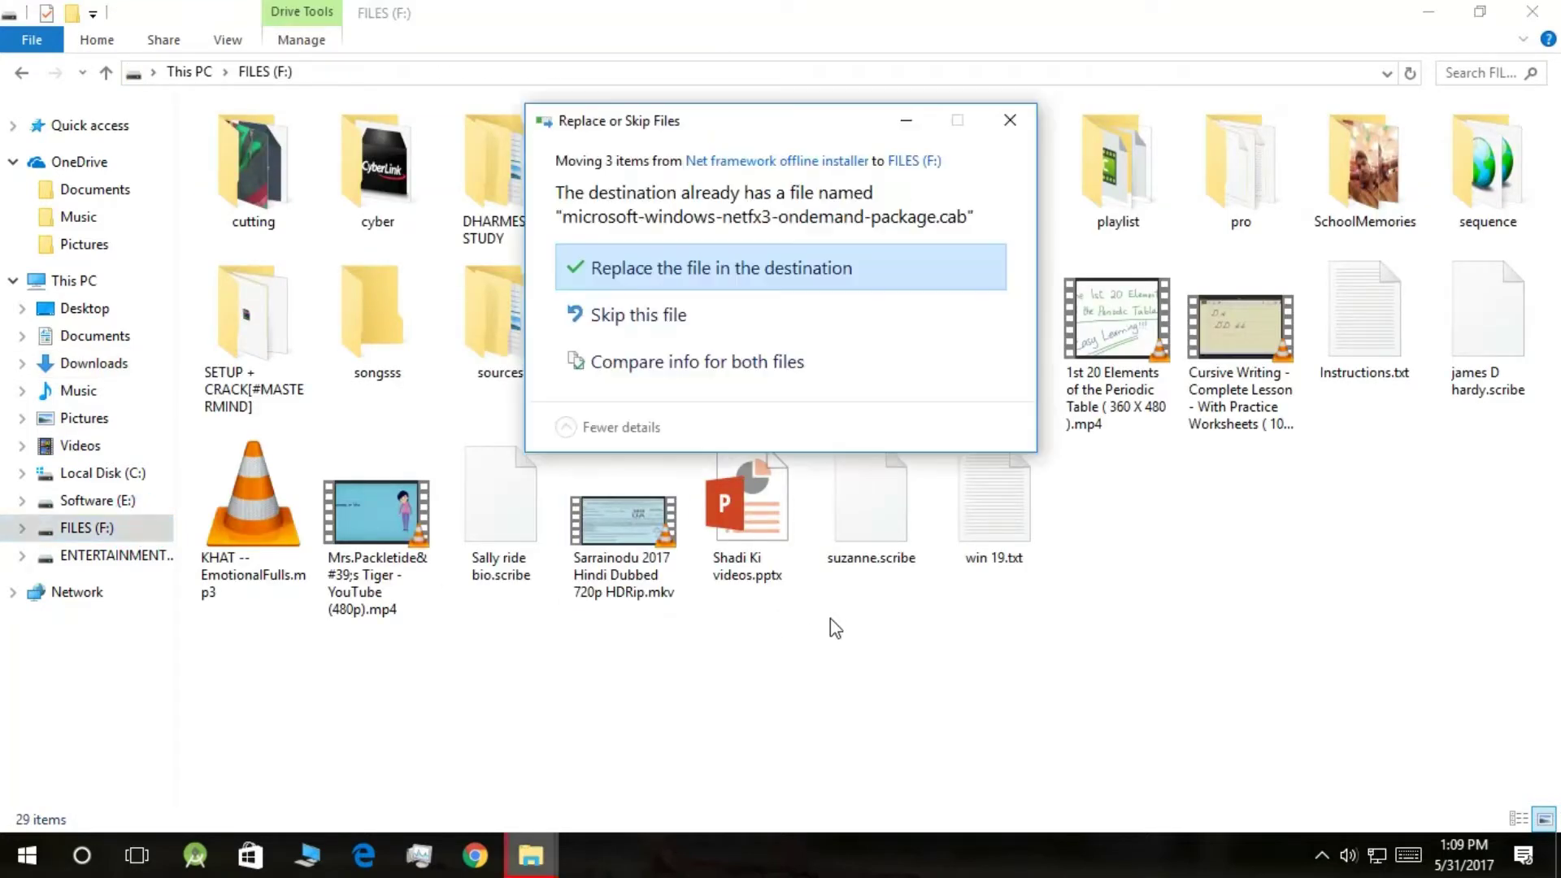
{"action": "left_click", "coordinate": [816, 257]}
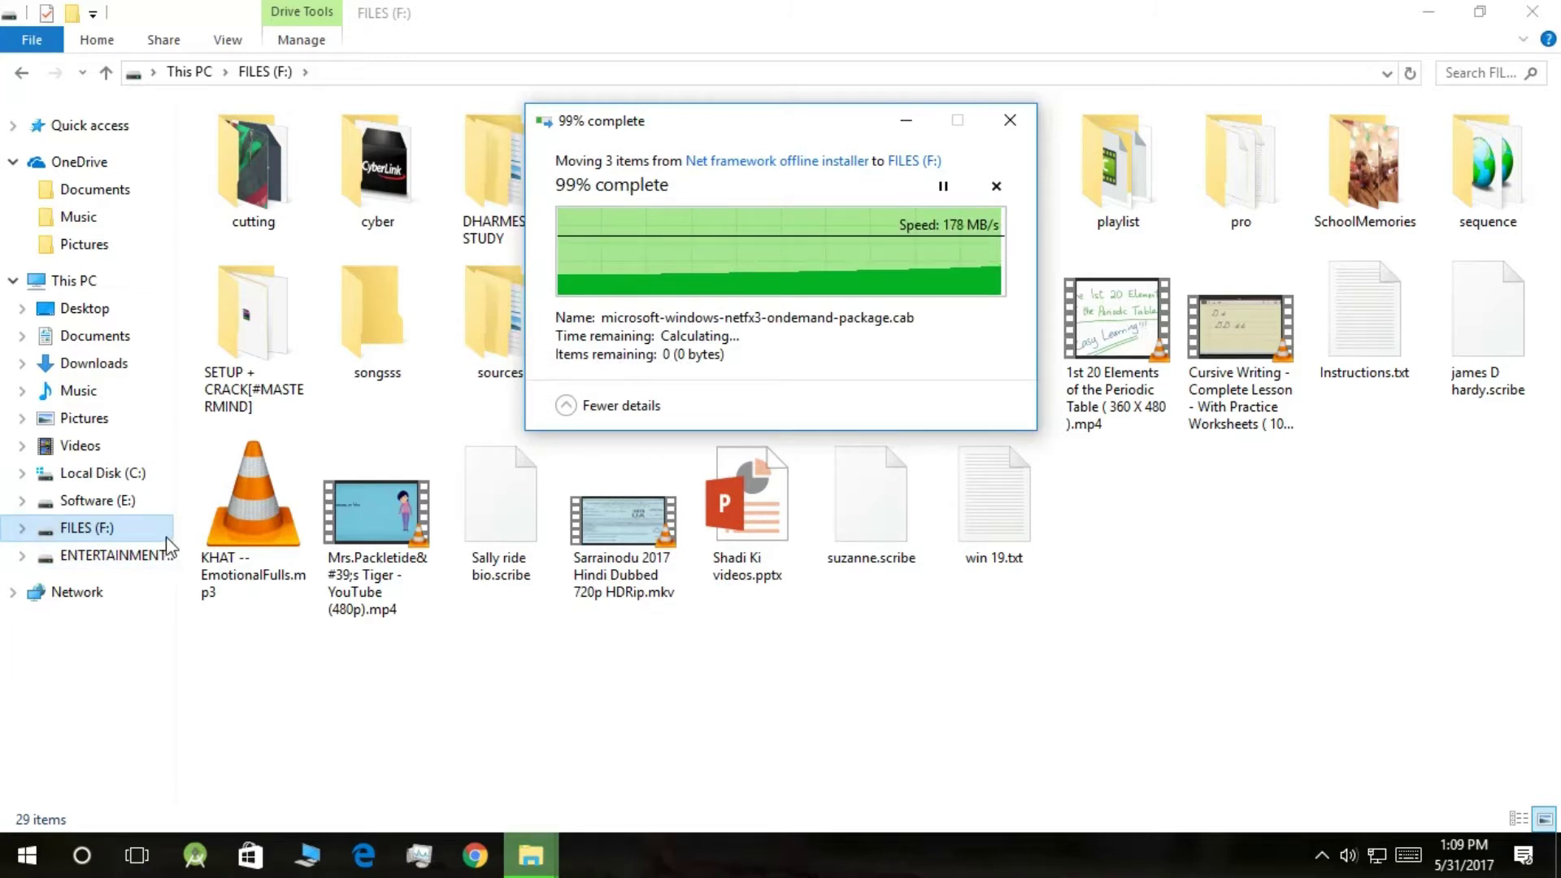
{"action": "left_click", "coordinate": [16, 76]}
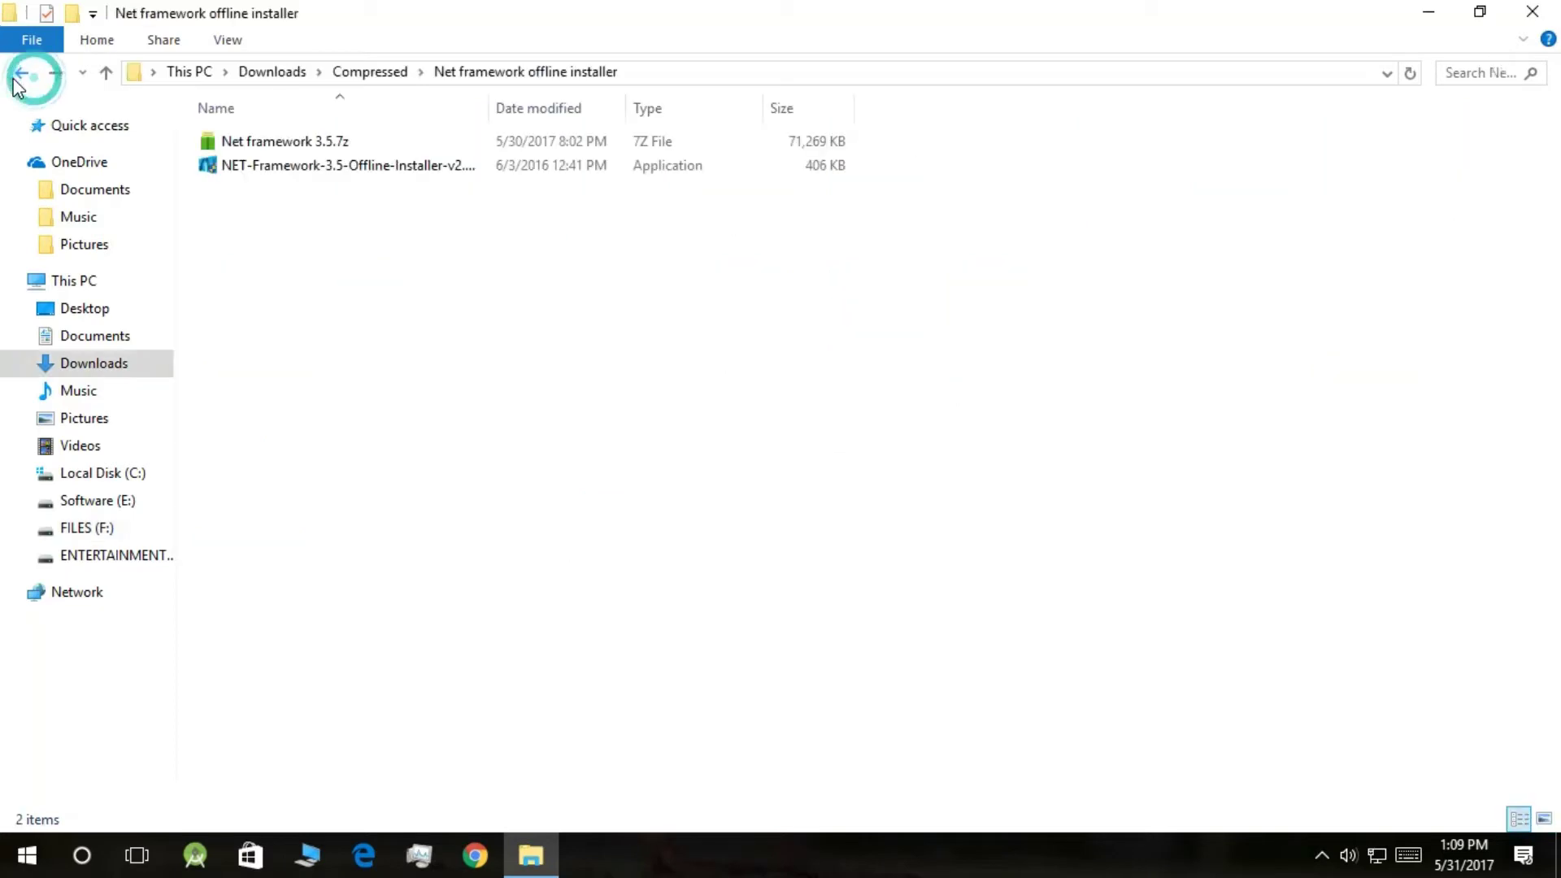
Step: Run the offline installer as administrator and install .NET Framework 3.5 from F:\ media
{"action": "right_click", "coordinate": [620, 170]}
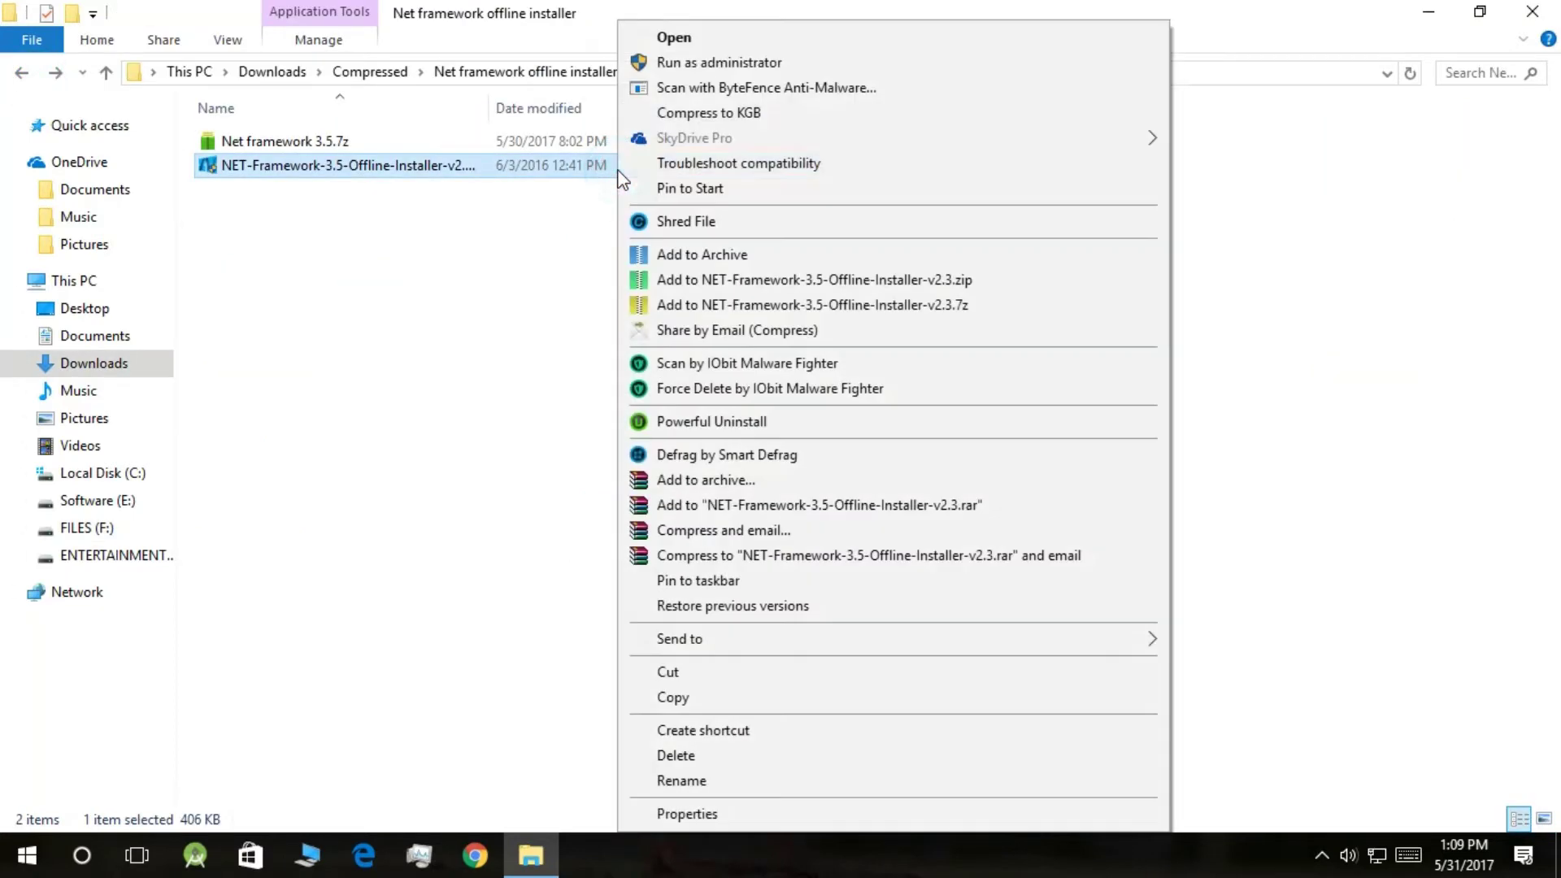
{"action": "left_click", "coordinate": [697, 63]}
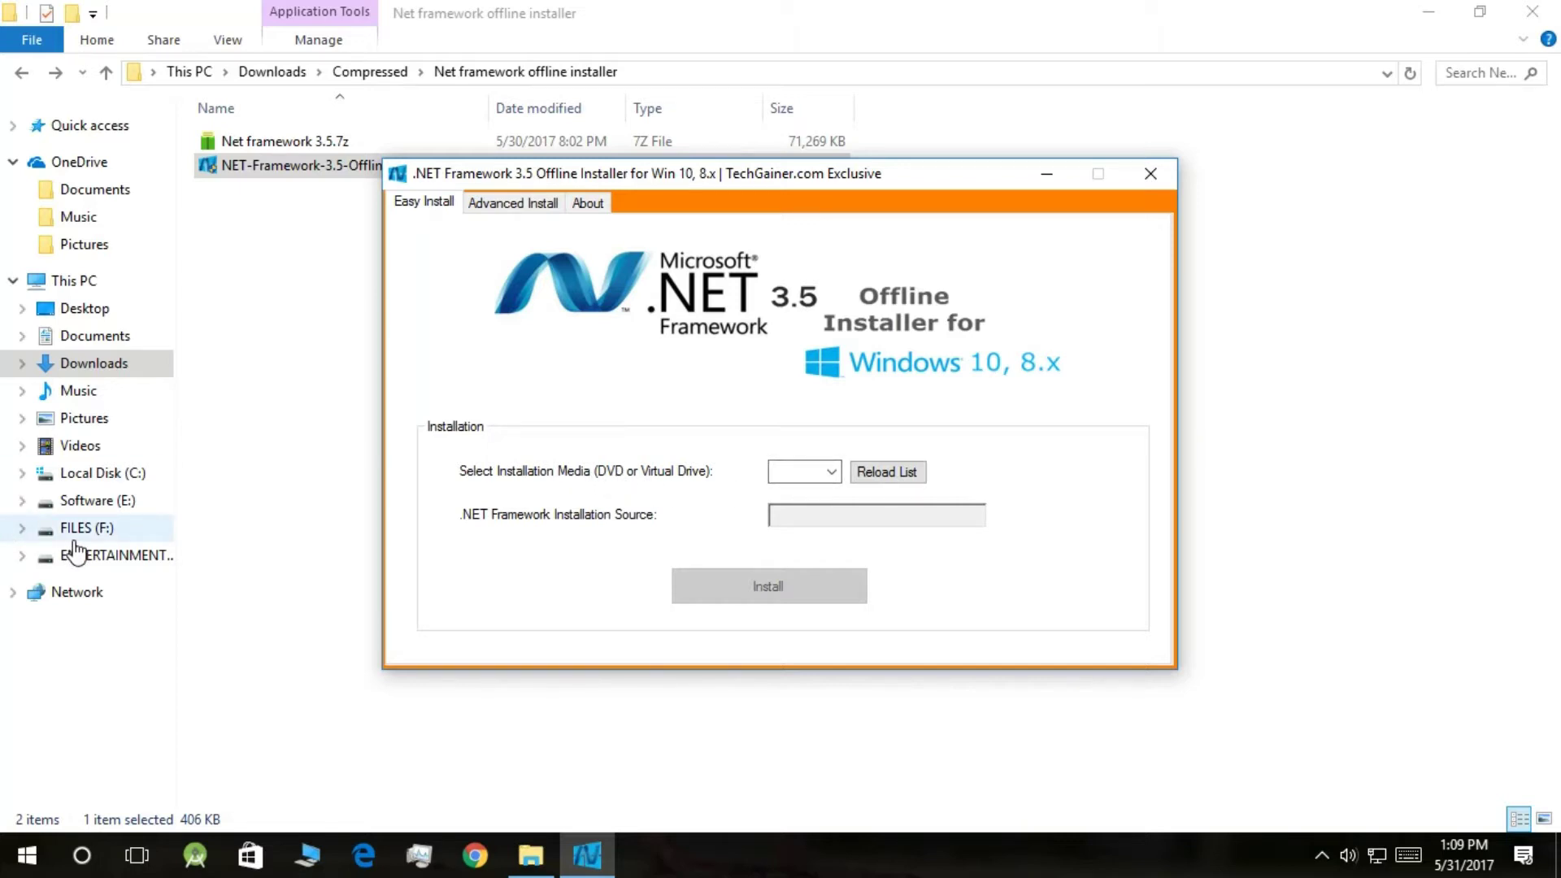
{"action": "left_click", "coordinate": [807, 470]}
{"action": "left_click", "coordinate": [830, 473]}
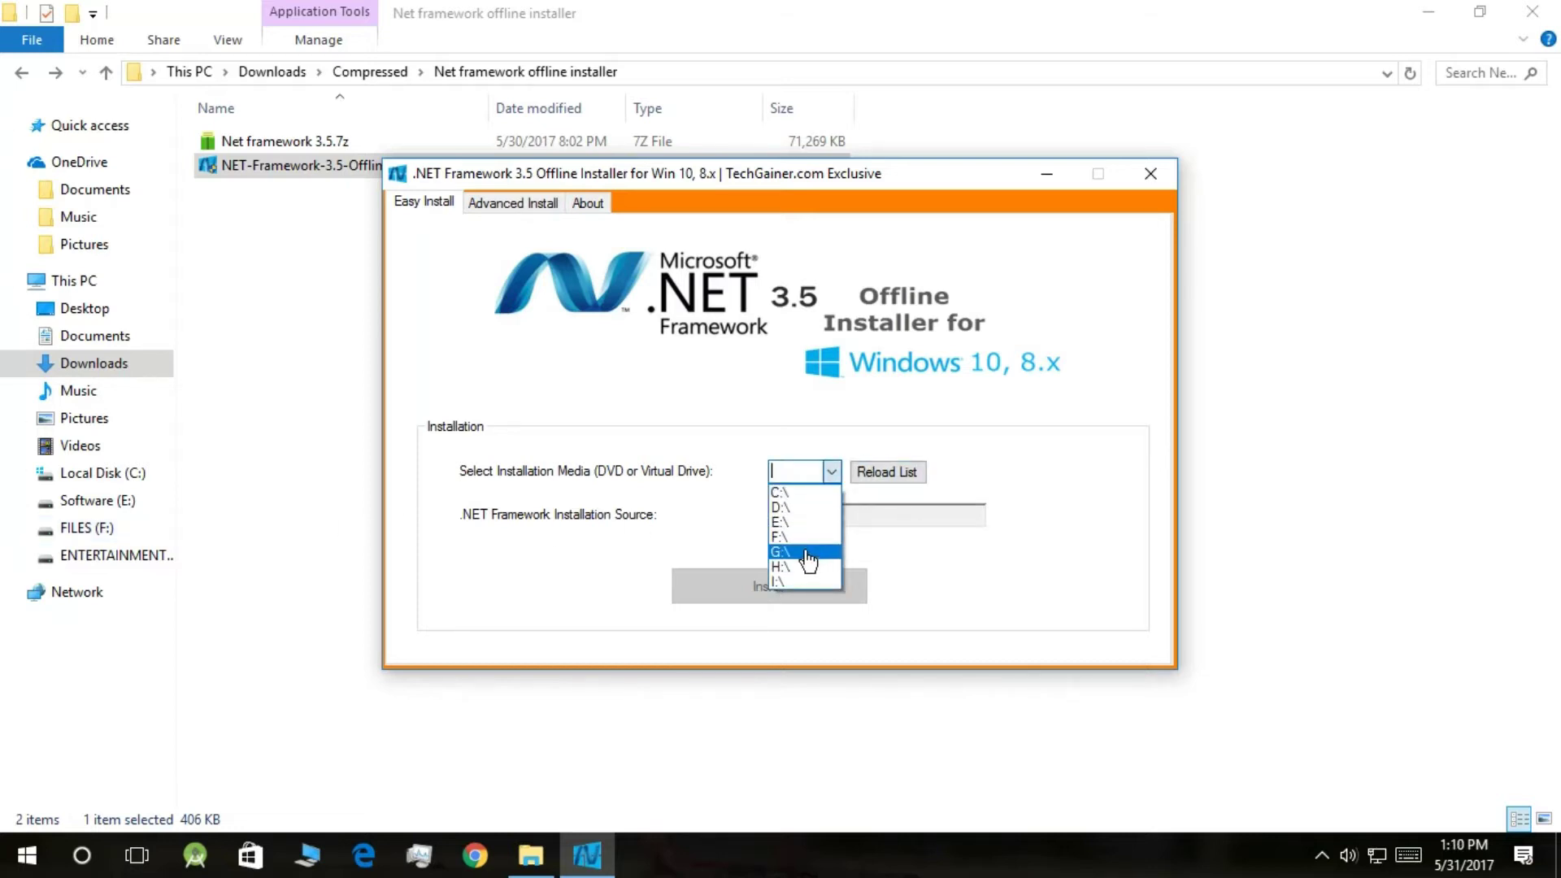
{"action": "left_click", "coordinate": [820, 538]}
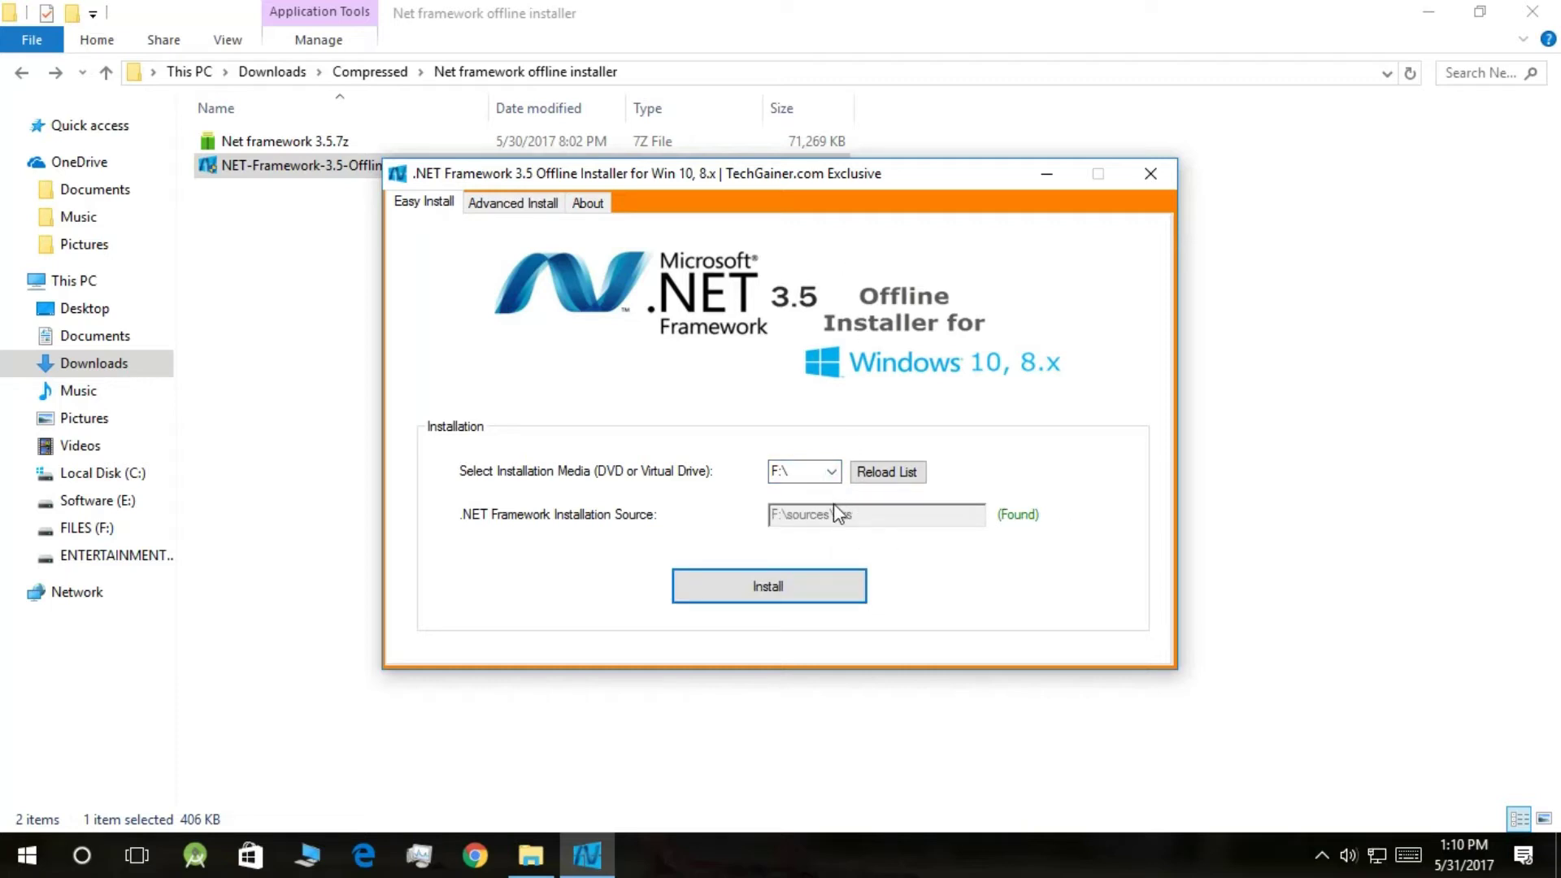
{"action": "left_click", "coordinate": [803, 579]}
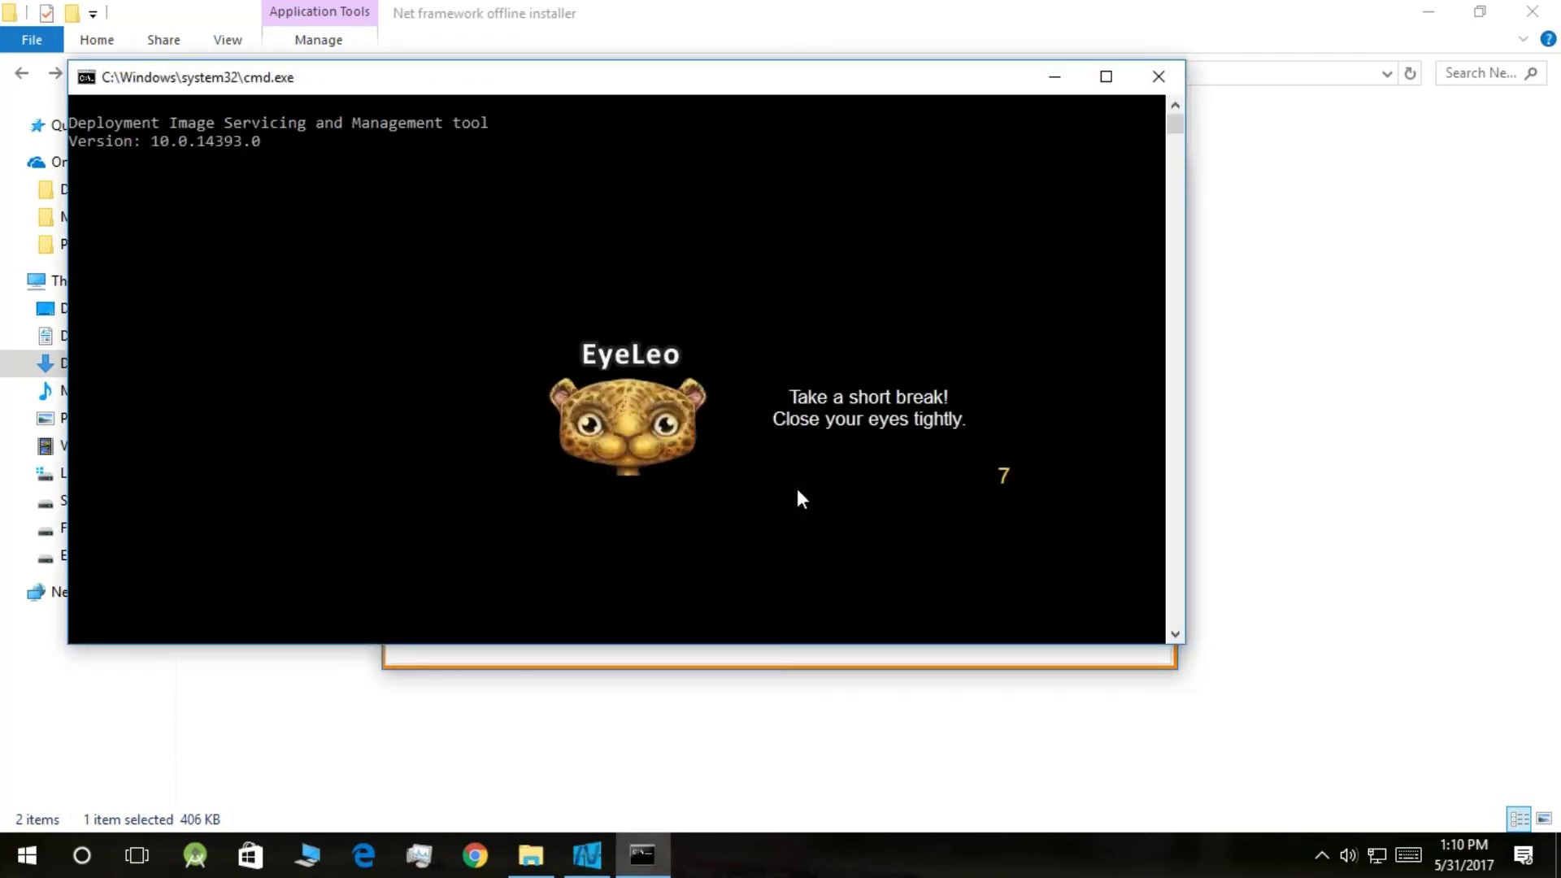
Step: Exit the console's Select mode so DISM resumes and finishes enabling the feature at 100%
{"action": "left_click", "coordinate": [216, 201]}
{"action": "left_click", "coordinate": [75, 174]}
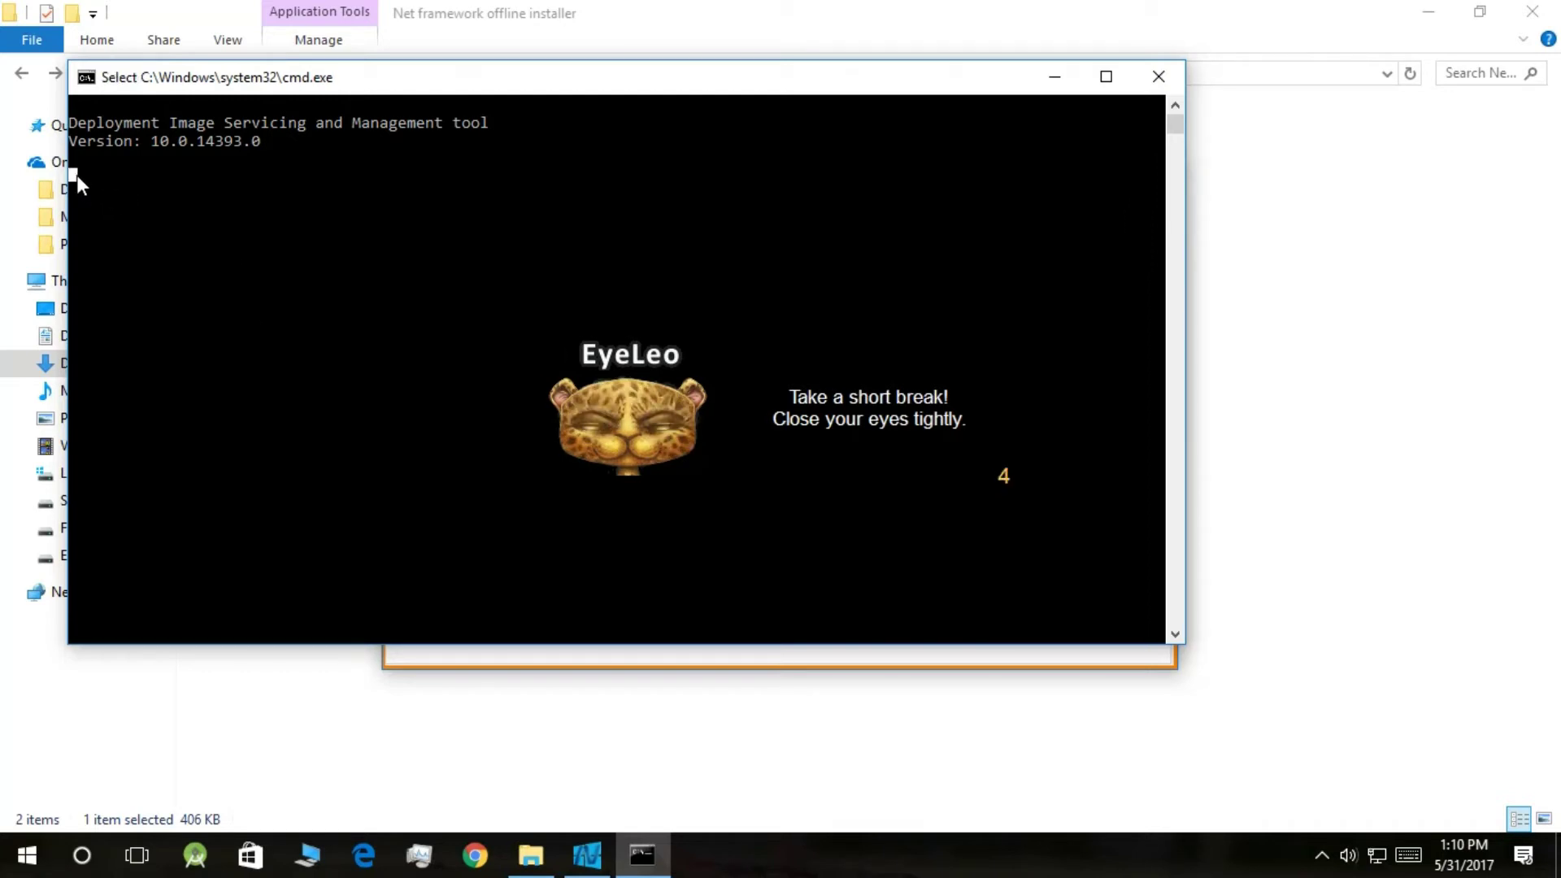
{"action": "left_click", "coordinate": [402, 286]}
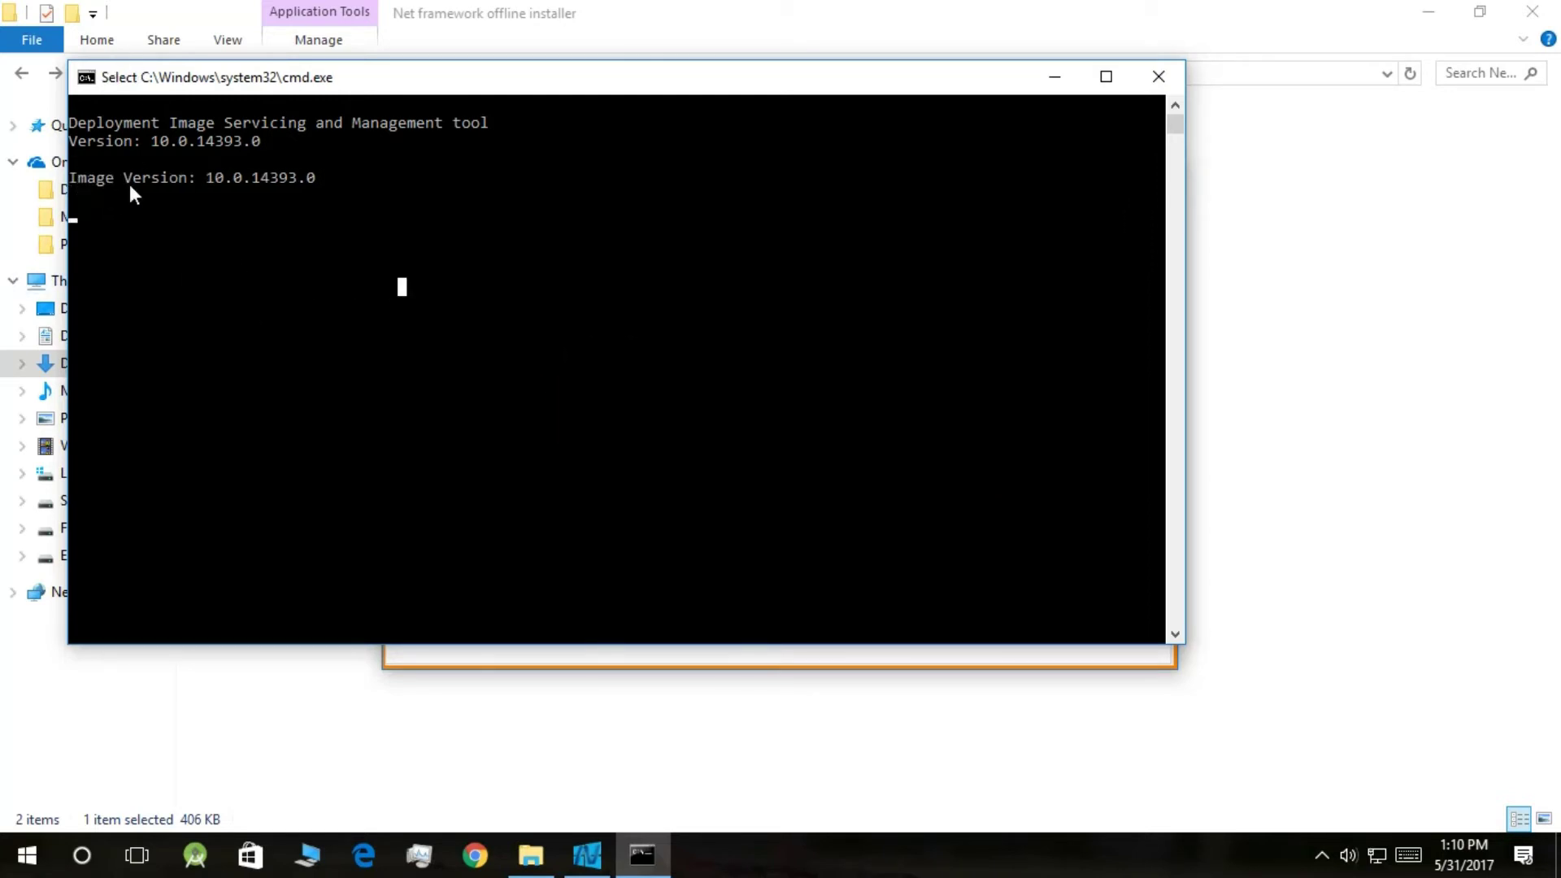
{"action": "left_click", "coordinate": [82, 215]}
{"action": "left_click", "coordinate": [137, 218]}
{"action": "key", "text": "Escape"}
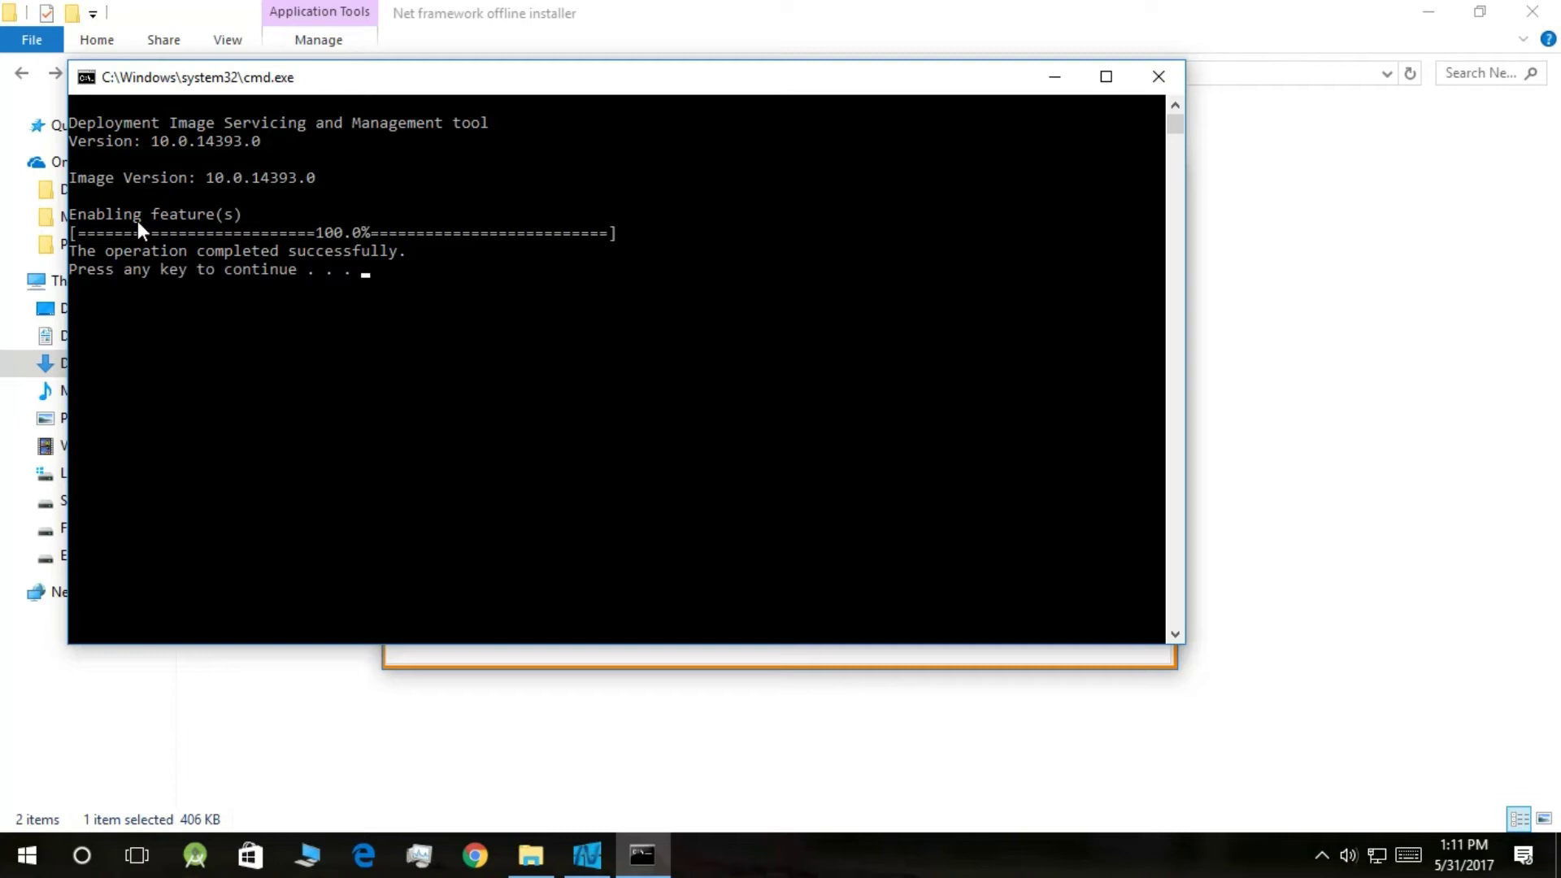
Step: Close the console, acknowledge the installer message, close installer and File Explorer, and refresh the desktop
{"action": "key", "text": "Return"}
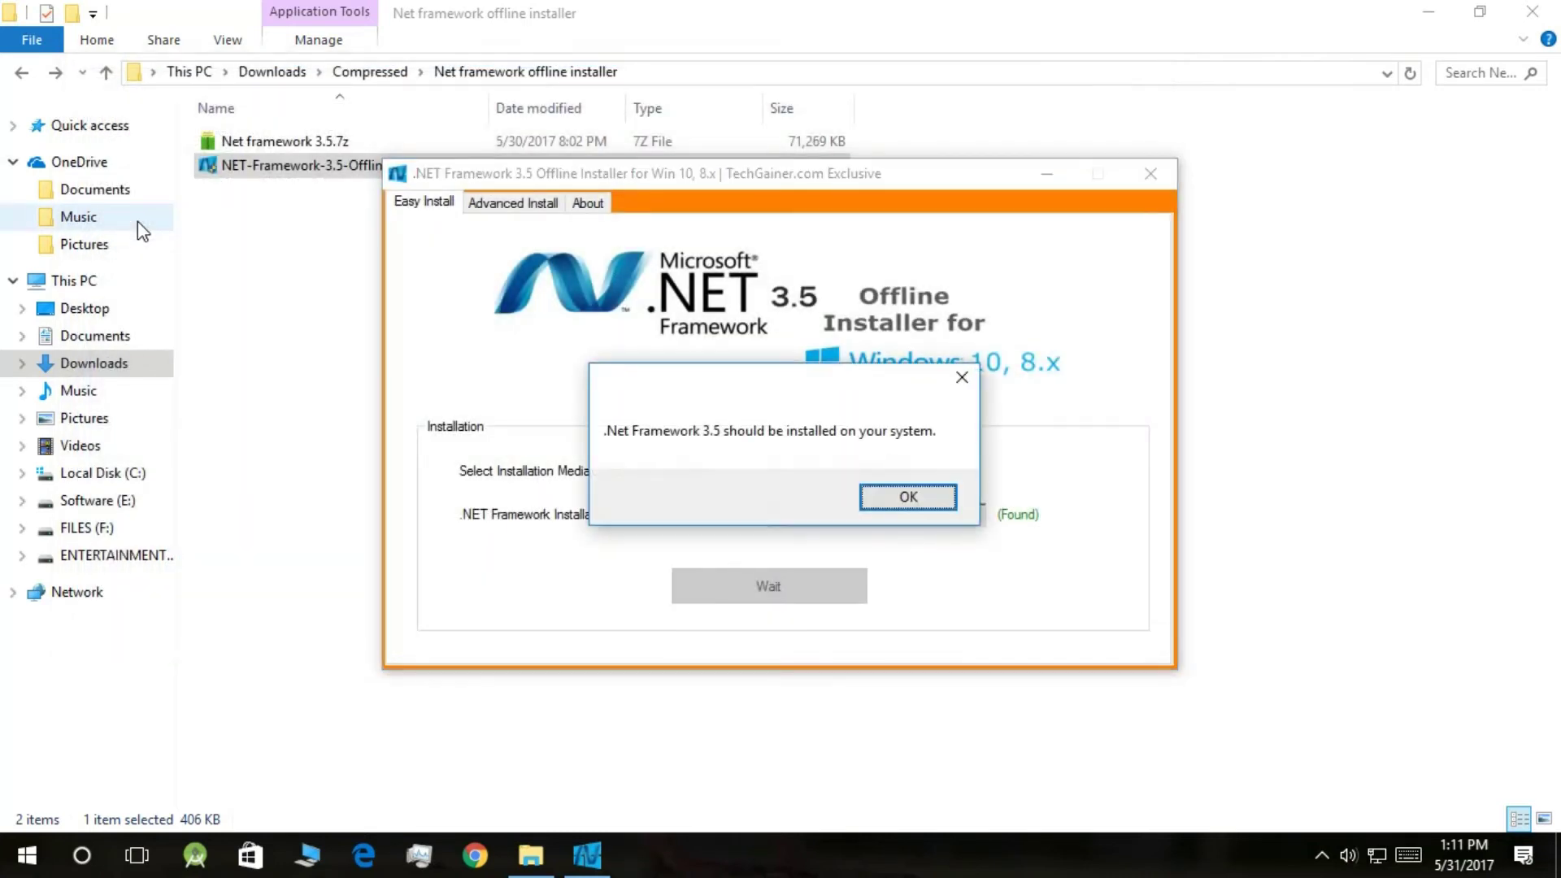
{"action": "left_click", "coordinate": [907, 497]}
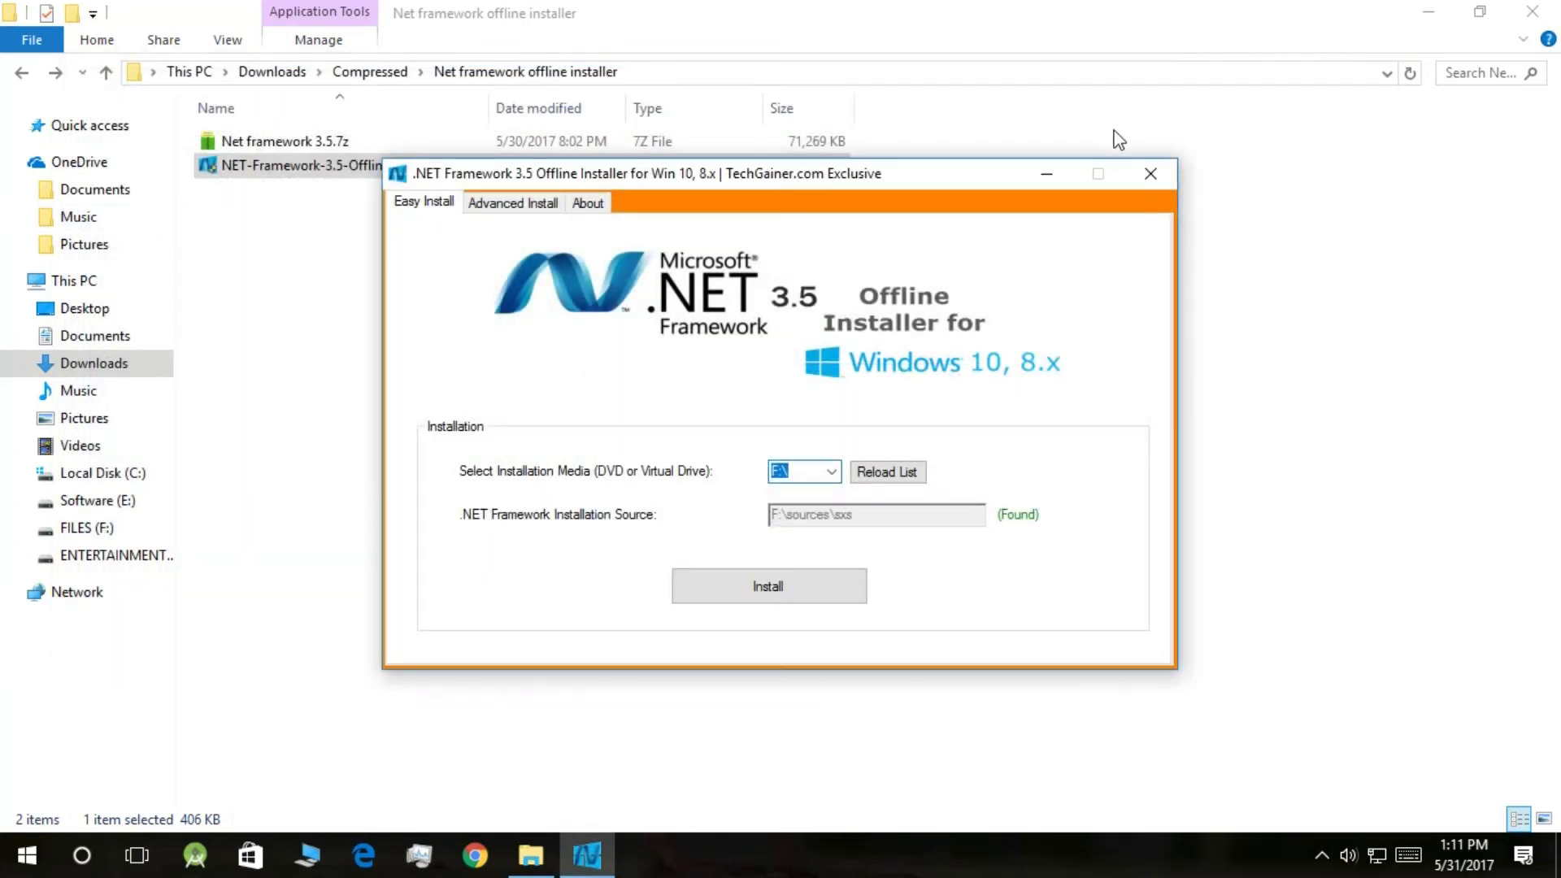
{"action": "left_click", "coordinate": [1128, 174]}
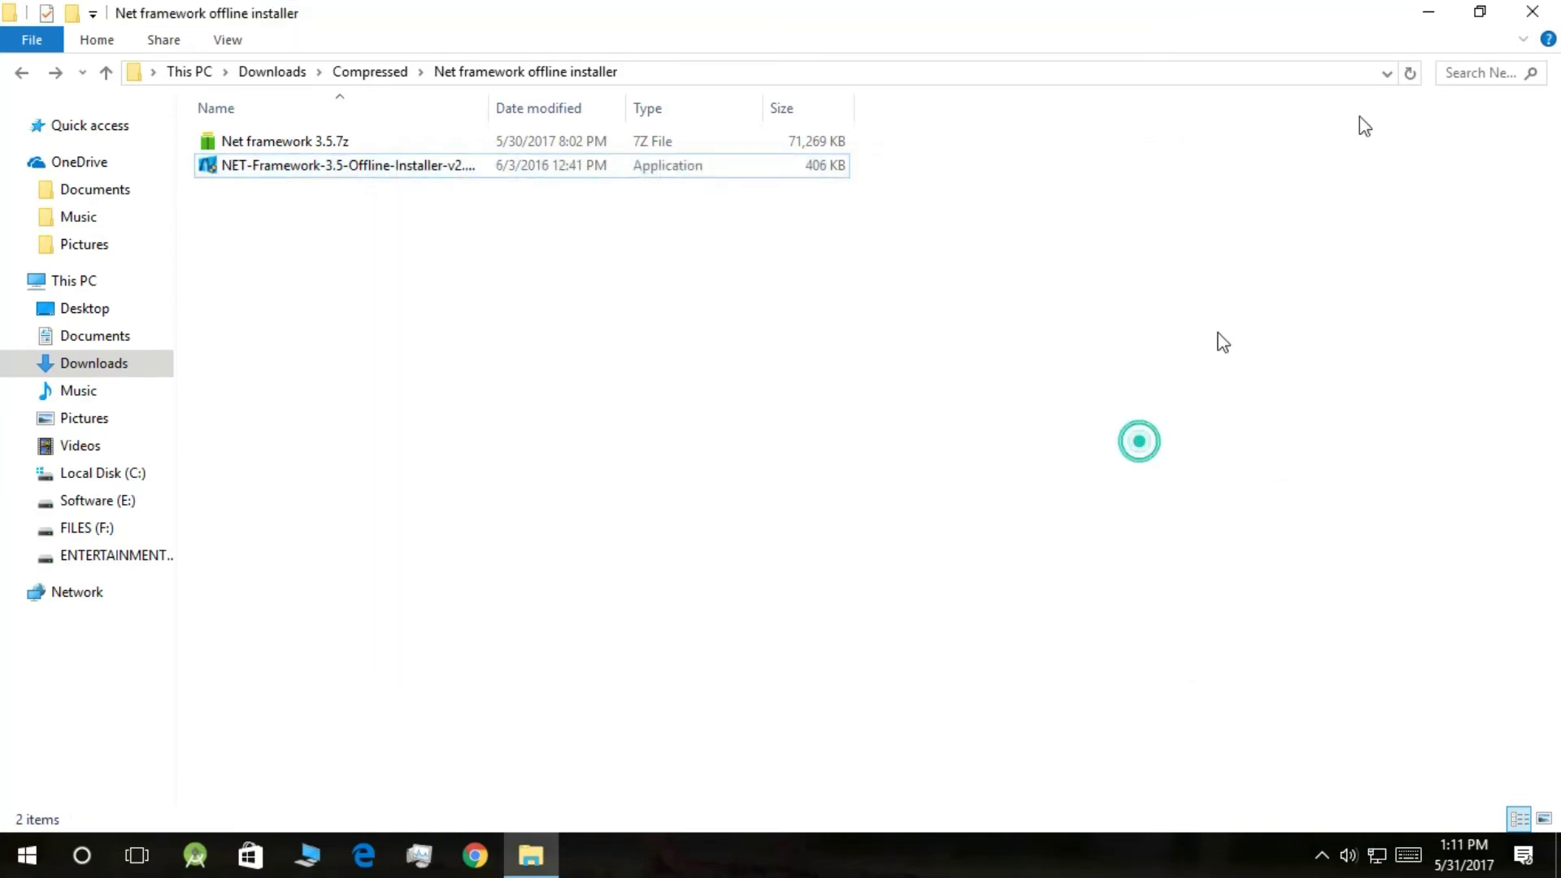
{"action": "left_click", "coordinate": [1532, 11]}
{"action": "right_click", "coordinate": [1039, 167]}
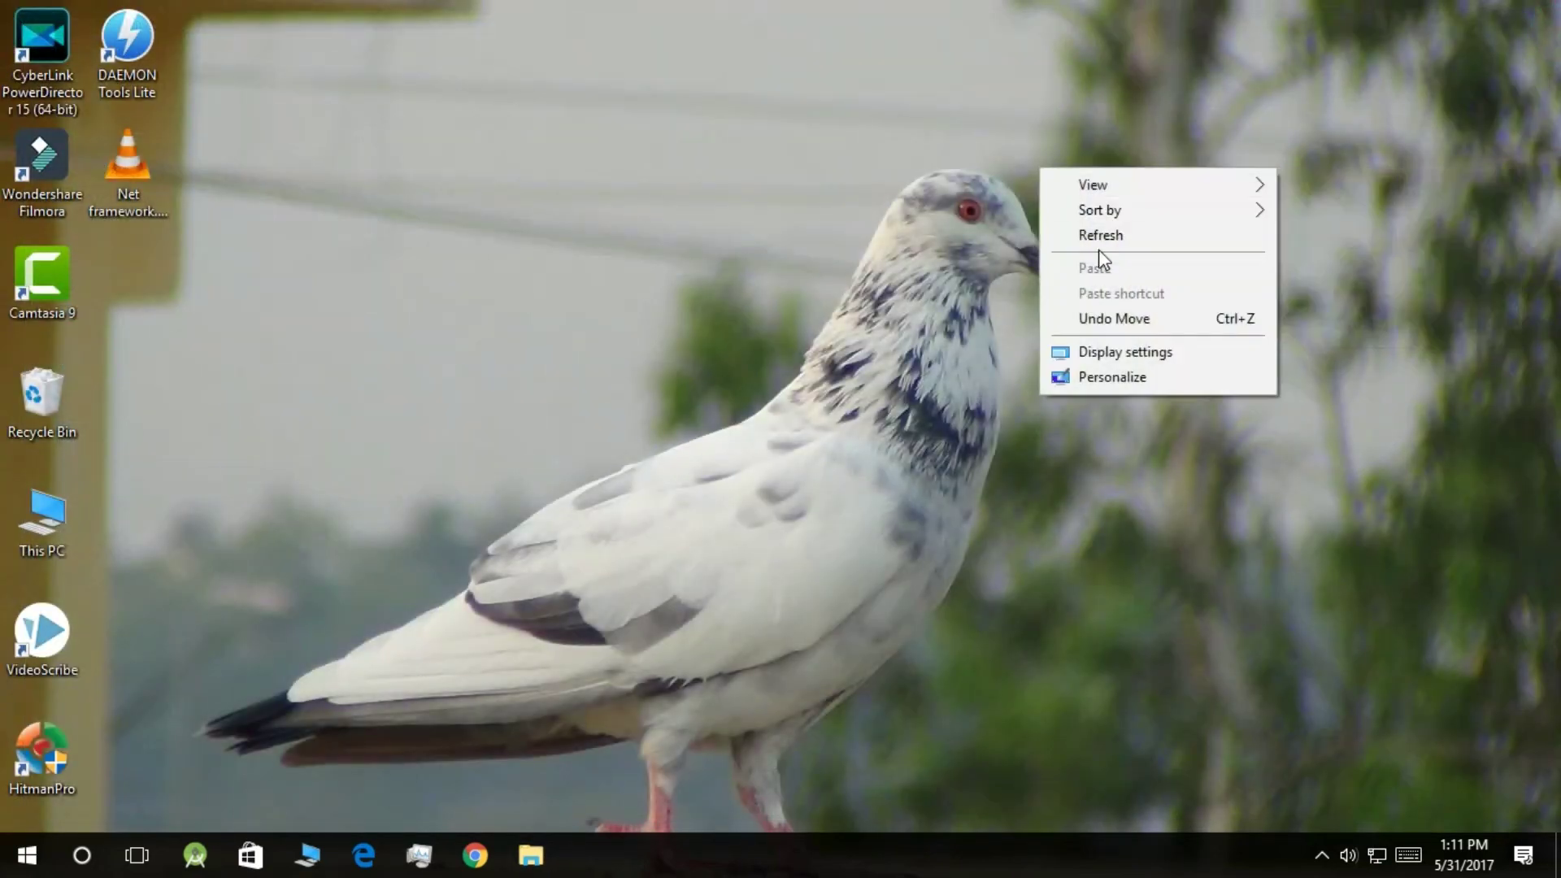
{"action": "left_click", "coordinate": [1153, 234]}
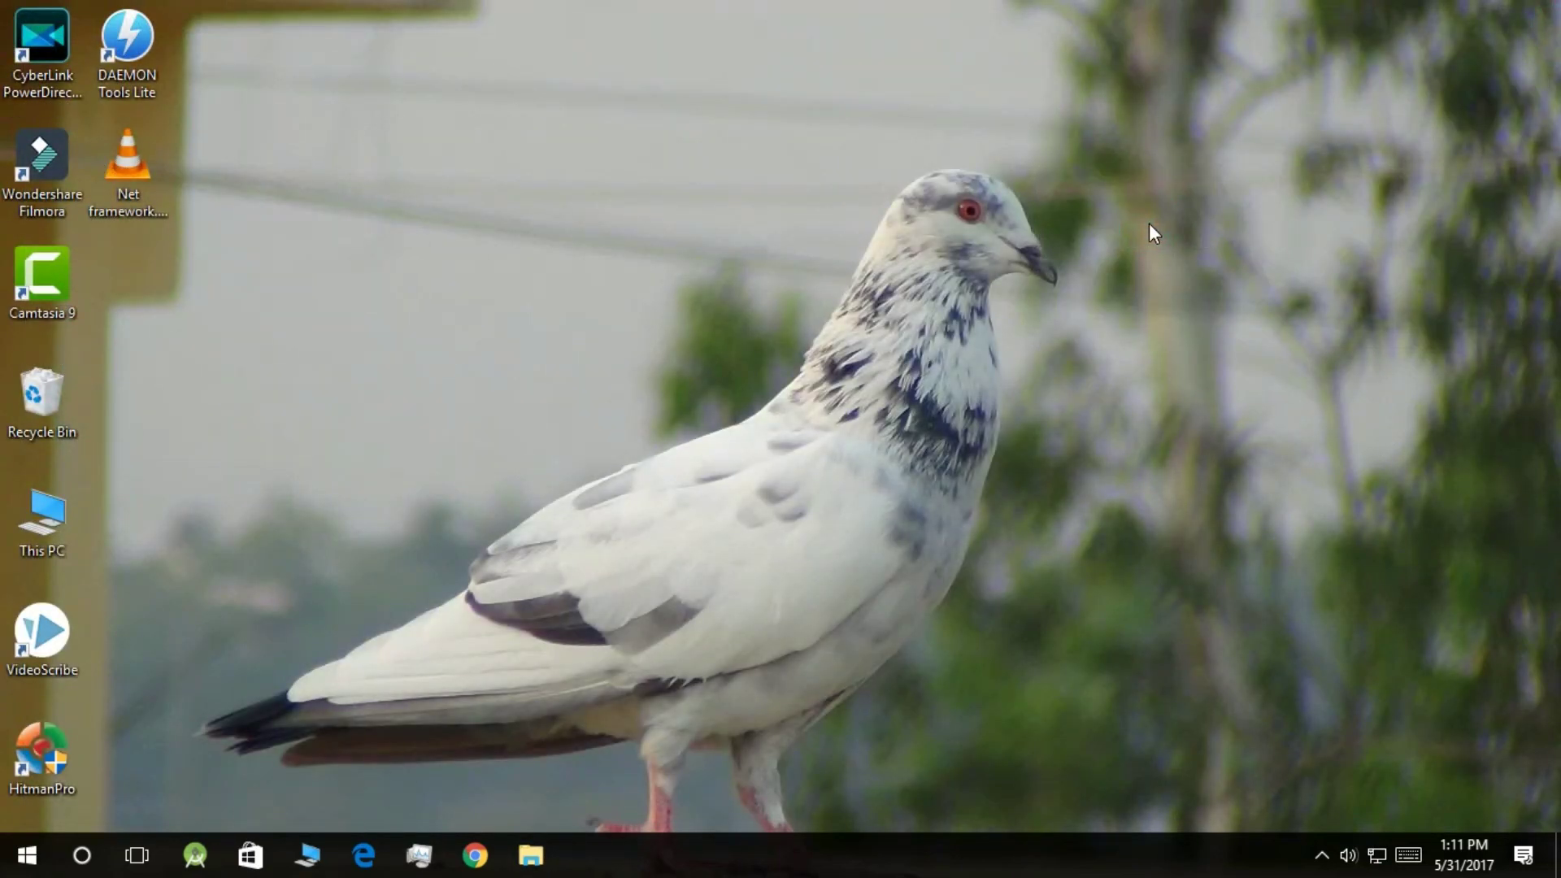